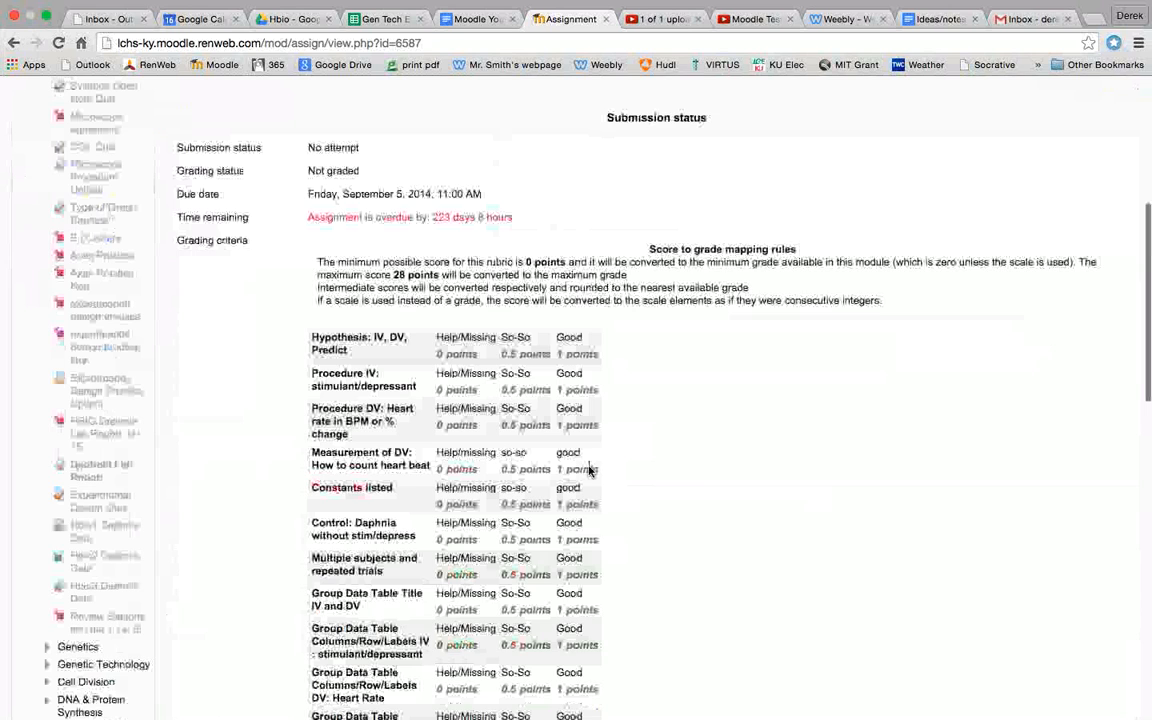
Examine the Daphnia Lab Report assignment's grading rubric, including its criteria, point levels and rubric options
{"action": "scroll", "coordinate": [590, 470], "scroll_direction": "down", "scroll_amount": 2}
{"action": "scroll", "coordinate": [590, 470], "scroll_direction": "down", "scroll_amount": 1}
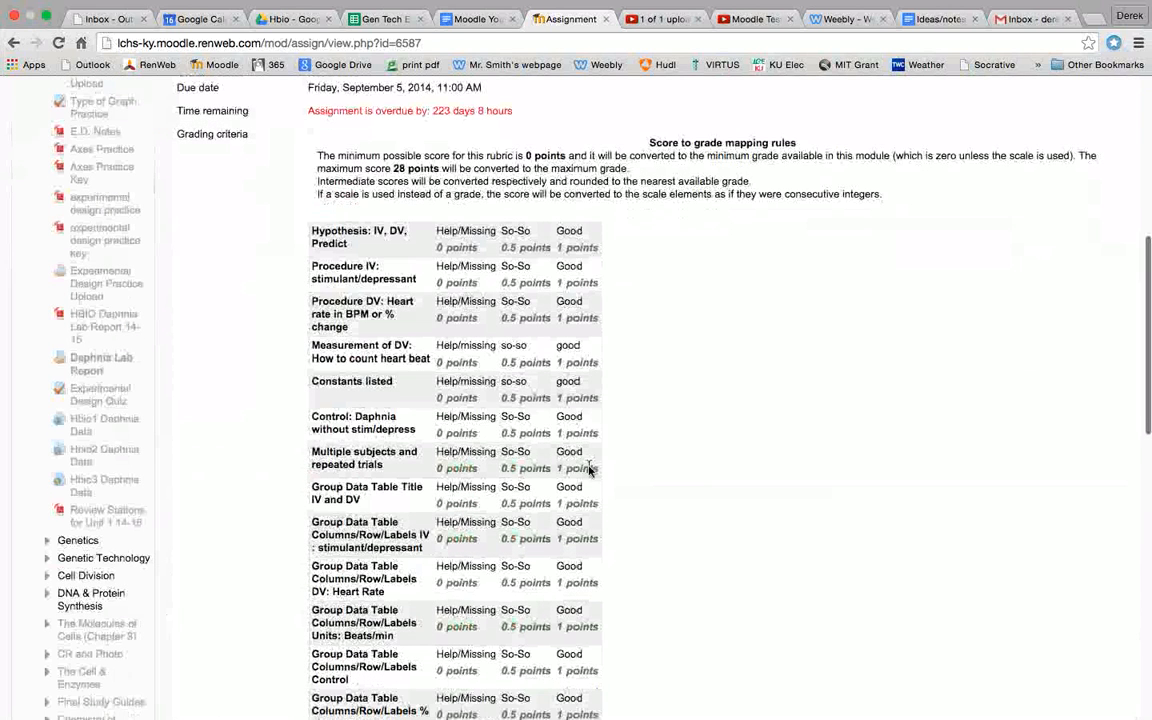
{"action": "scroll", "coordinate": [590, 470], "scroll_direction": "down", "scroll_amount": 1}
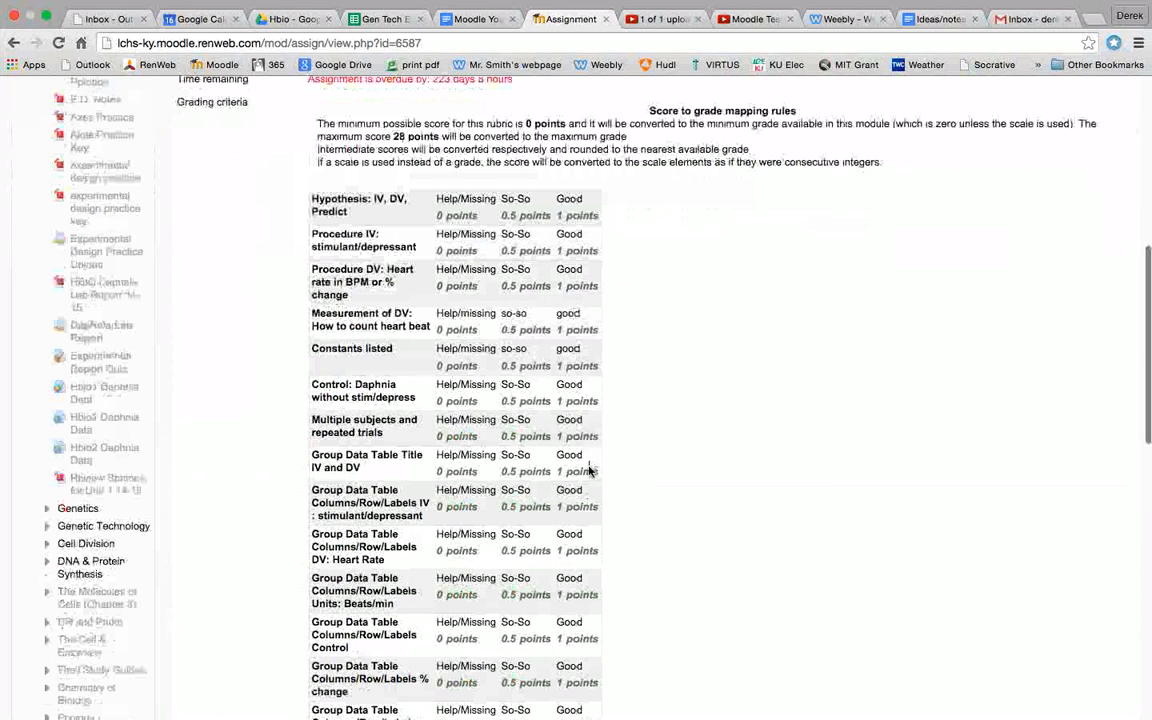
{"action": "scroll", "coordinate": [590, 470], "scroll_direction": "up", "scroll_amount": 1}
{"action": "scroll", "coordinate": [590, 470], "scroll_direction": "down", "scroll_amount": 5}
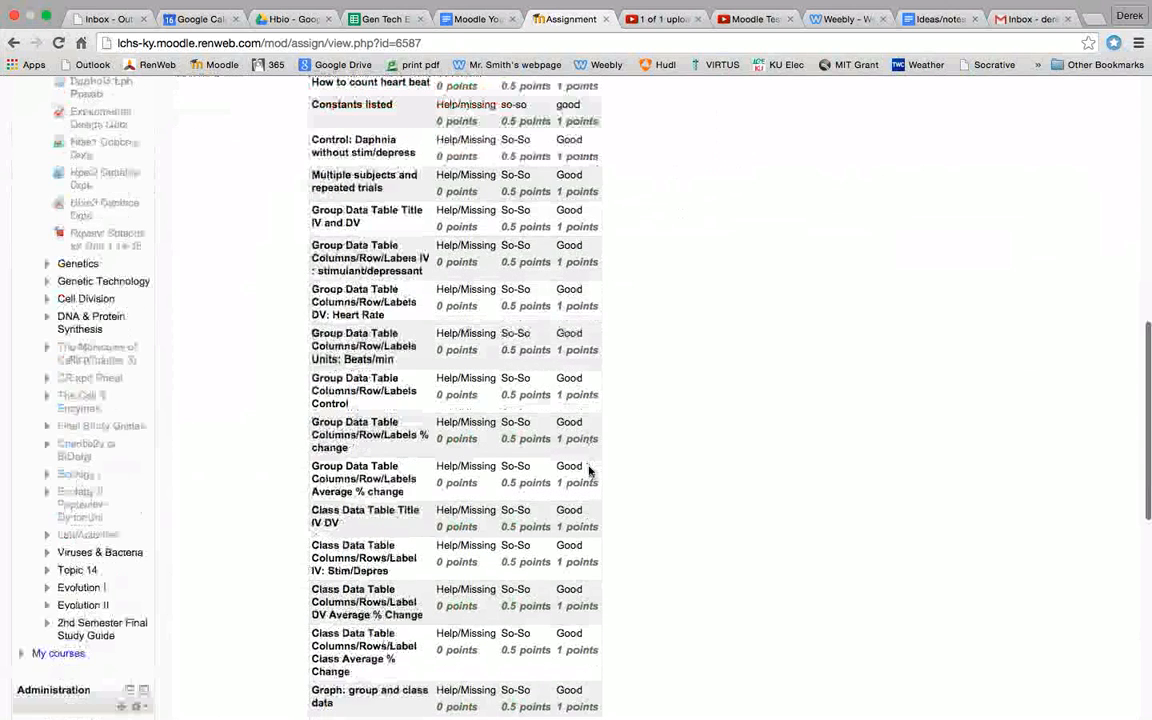
{"action": "scroll", "coordinate": [590, 470], "scroll_direction": "down", "scroll_amount": 8}
{"action": "scroll", "coordinate": [590, 470], "scroll_direction": "down", "scroll_amount": 3}
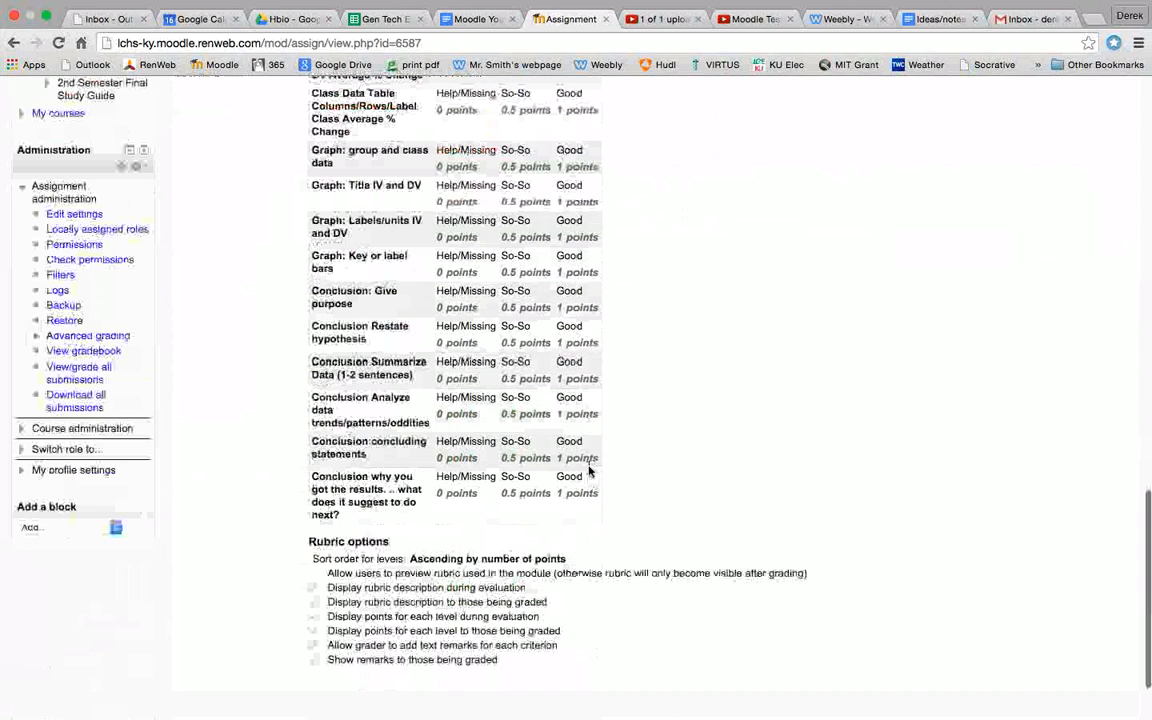
{"action": "scroll", "coordinate": [589, 470], "scroll_direction": "down", "scroll_amount": 1}
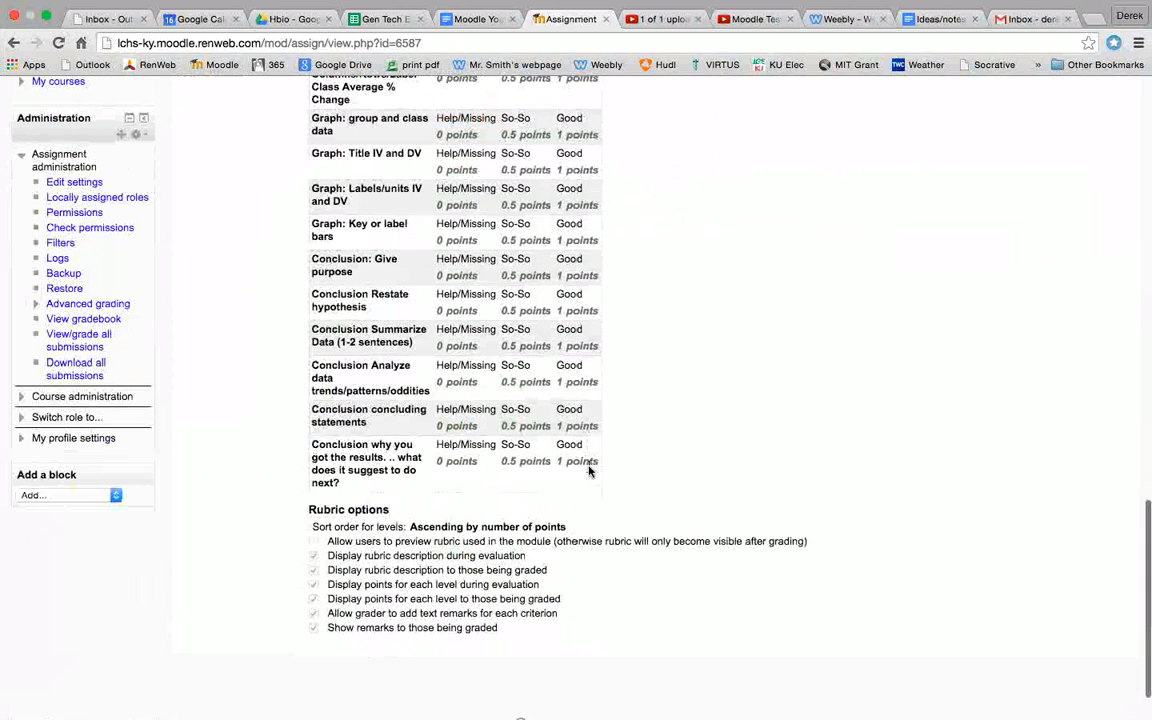
{"action": "scroll", "coordinate": [589, 470], "scroll_direction": "up", "scroll_amount": 10}
{"action": "scroll", "coordinate": [589, 470], "scroll_direction": "up", "scroll_amount": 12}
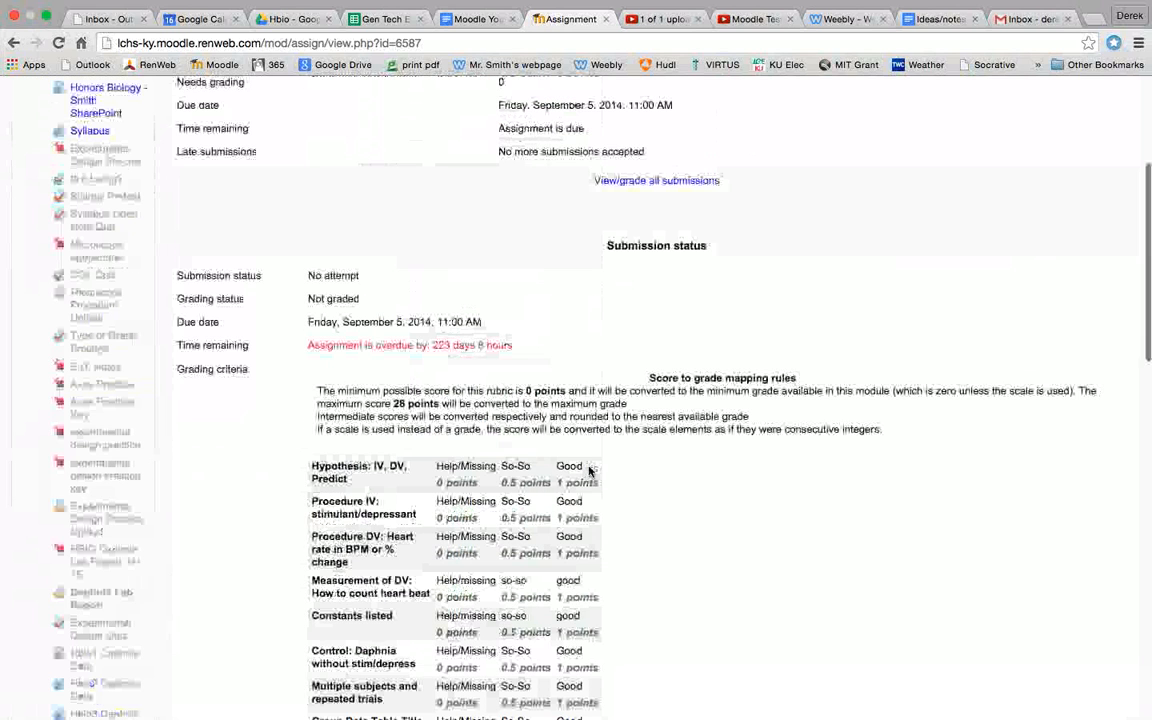
{"action": "scroll", "coordinate": [589, 470], "scroll_direction": "down", "scroll_amount": 9}
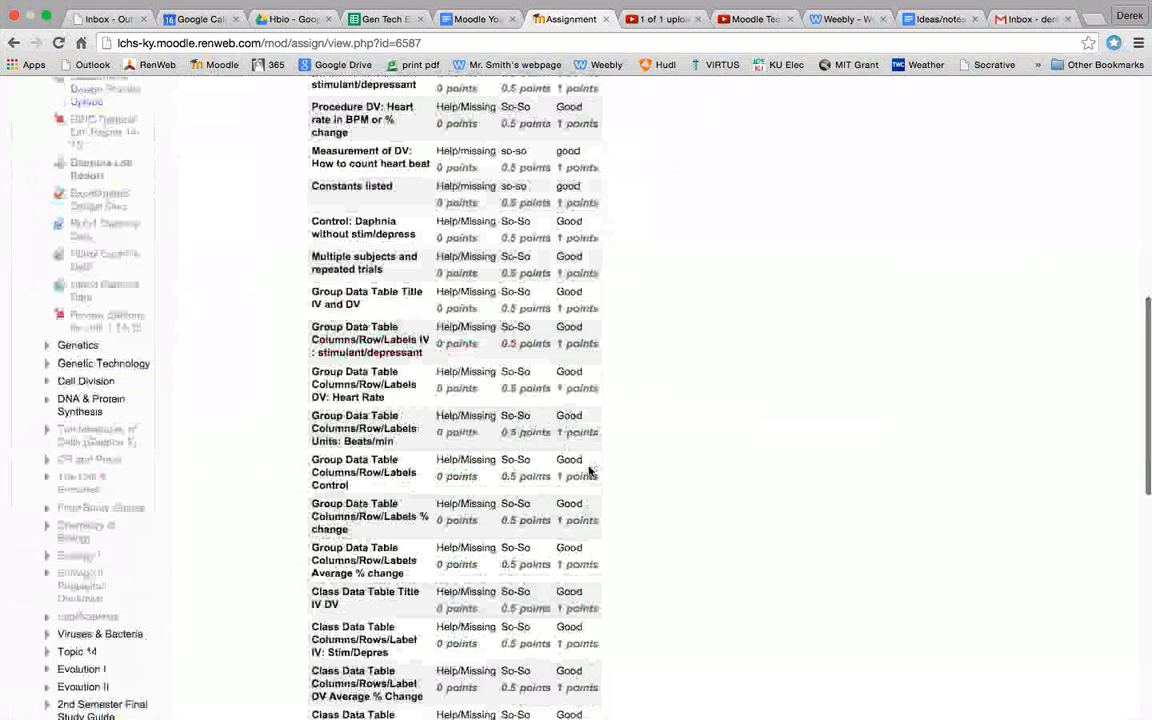
{"action": "scroll", "coordinate": [589, 470], "scroll_direction": "up", "scroll_amount": 7}
{"action": "scroll", "coordinate": [589, 470], "scroll_direction": "down", "scroll_amount": 2}
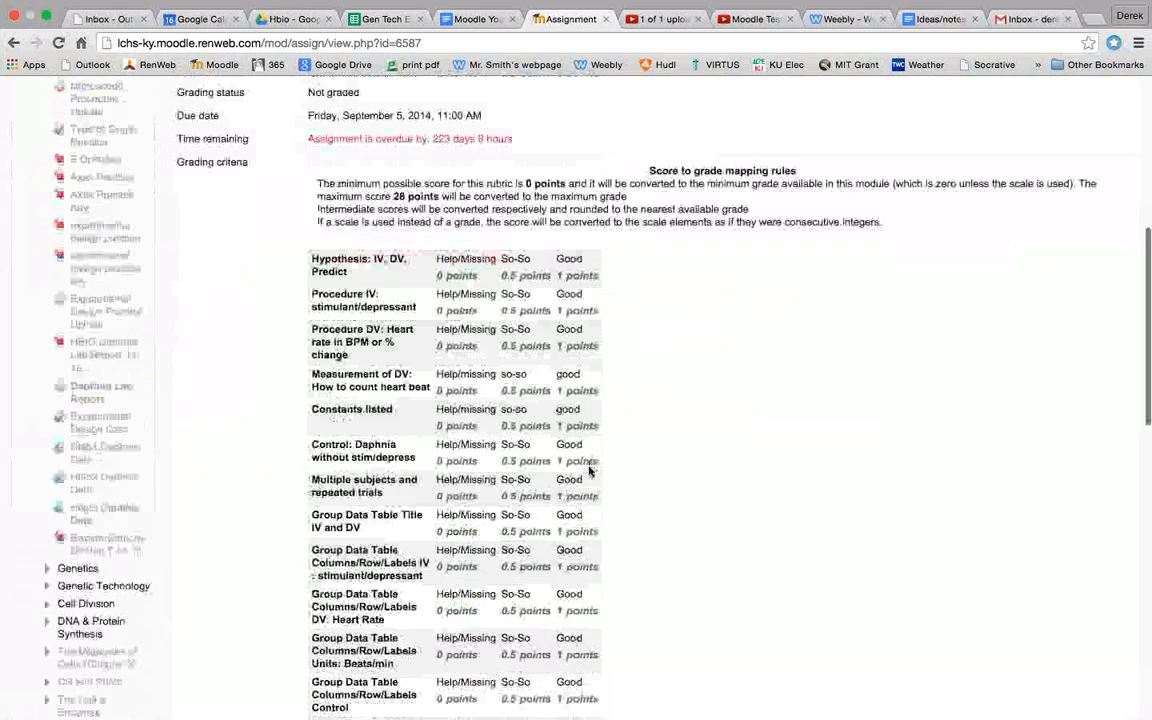
{"action": "scroll", "coordinate": [589, 470], "scroll_direction": "up", "scroll_amount": 2}
{"action": "scroll", "coordinate": [589, 470], "scroll_direction": "down", "scroll_amount": 3}
{"action": "scroll", "coordinate": [589, 470], "scroll_direction": "up", "scroll_amount": 4}
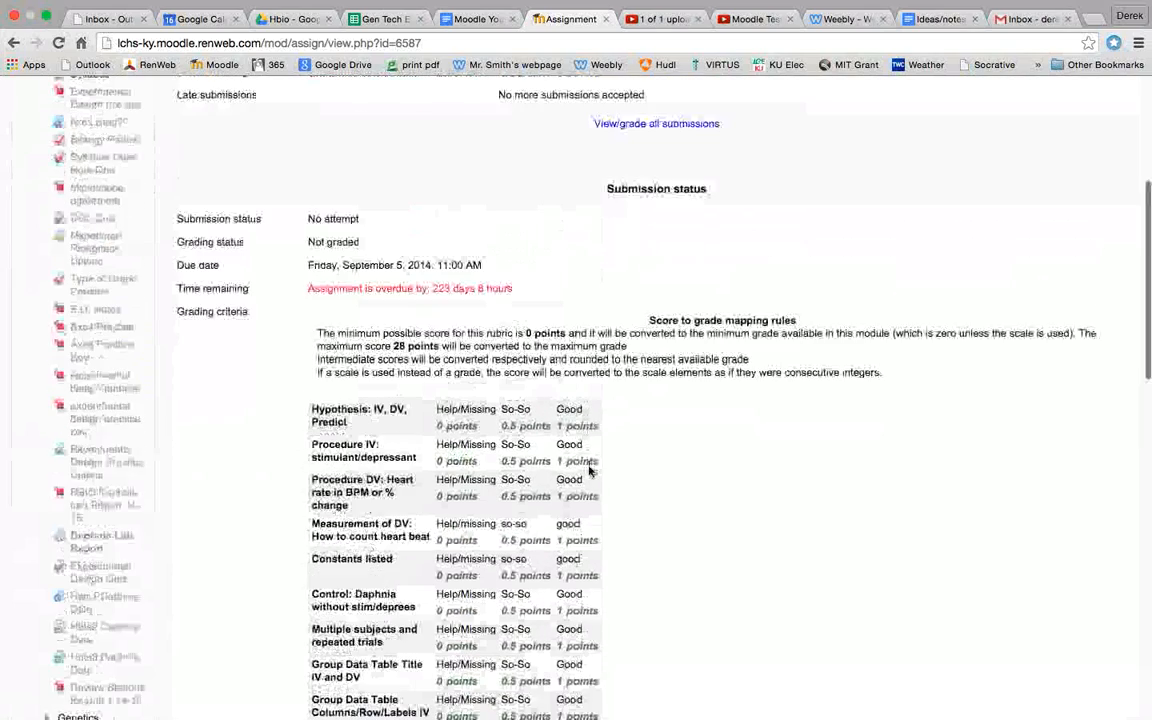
{"action": "scroll", "coordinate": [589, 470], "scroll_direction": "down", "scroll_amount": 4}
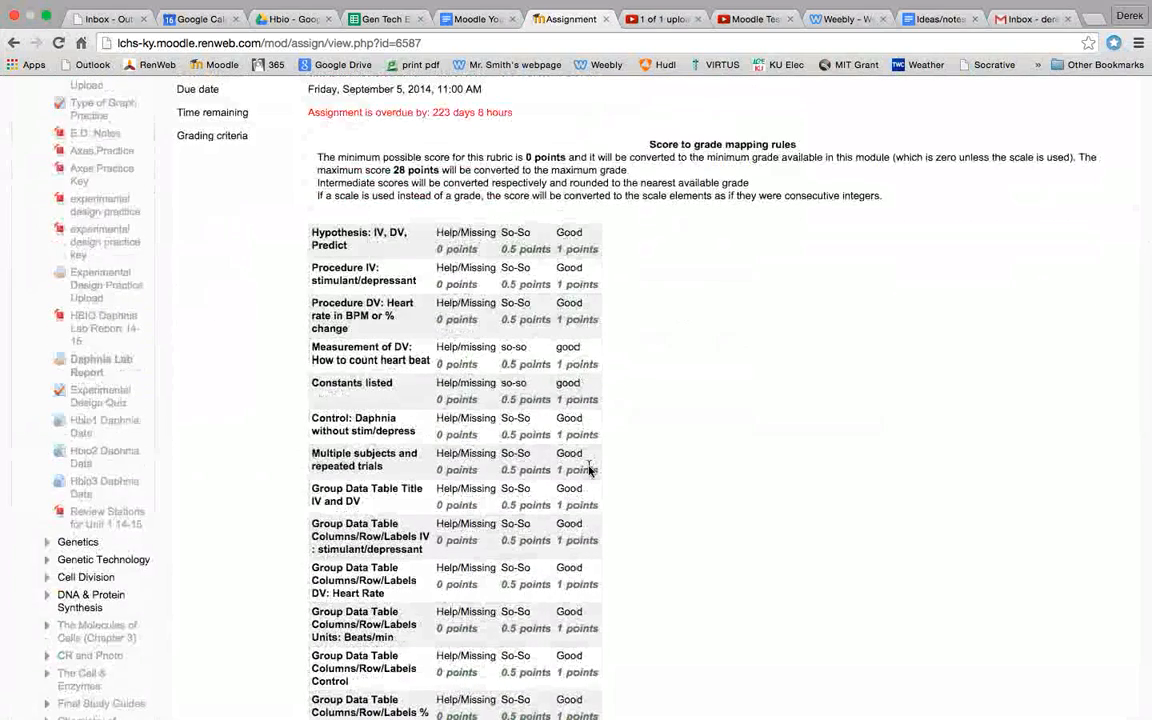
{"action": "scroll", "coordinate": [589, 470], "scroll_direction": "down", "scroll_amount": 6}
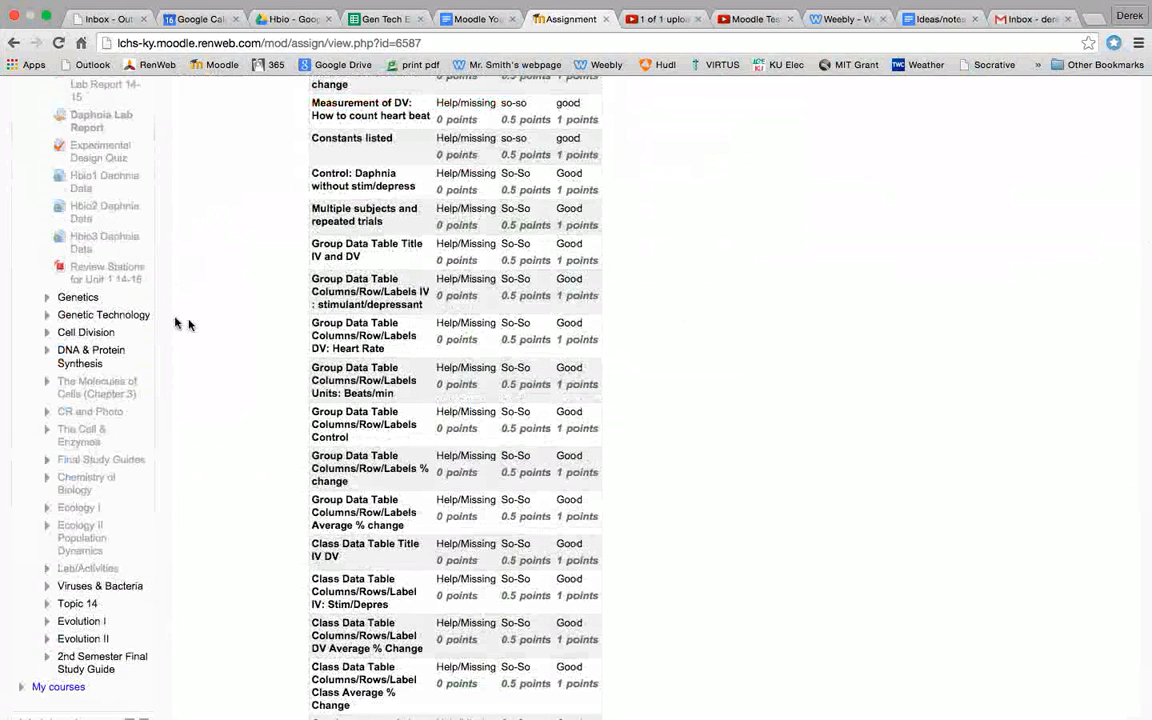
Open the Fake Assignment Gen Tech assignment from the course's Genetic Technology section
{"action": "left_click", "coordinate": [47, 315]}
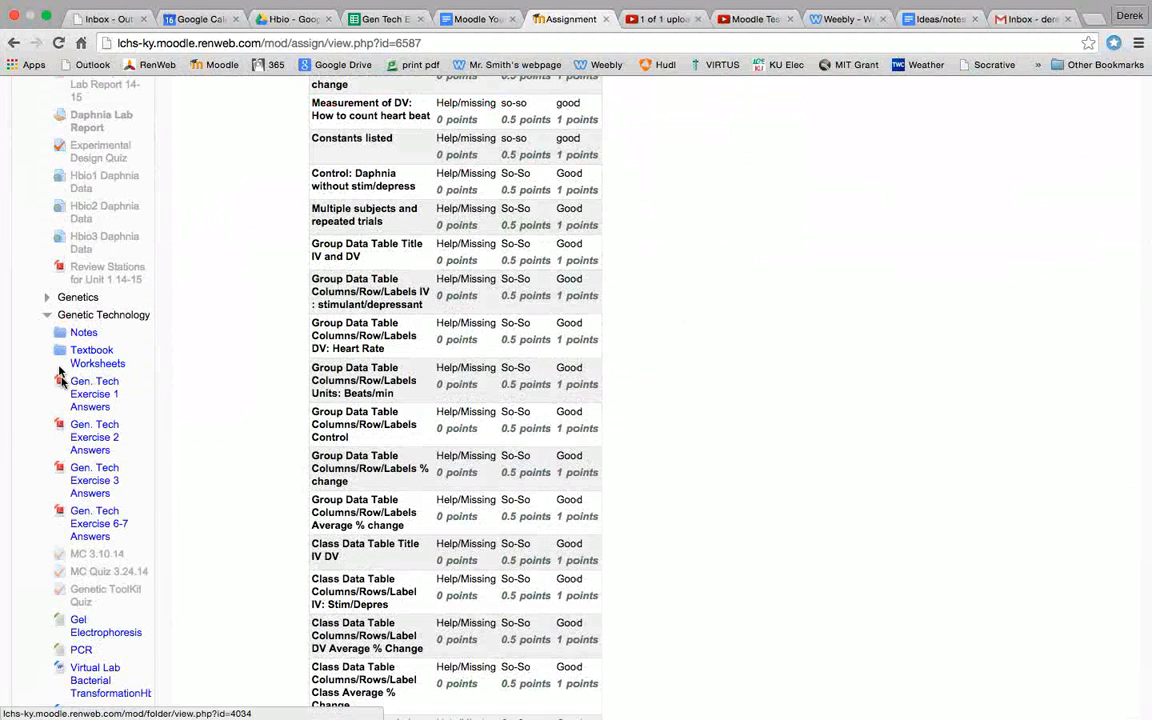
{"action": "scroll", "coordinate": [83, 561], "scroll_direction": "down", "scroll_amount": 4}
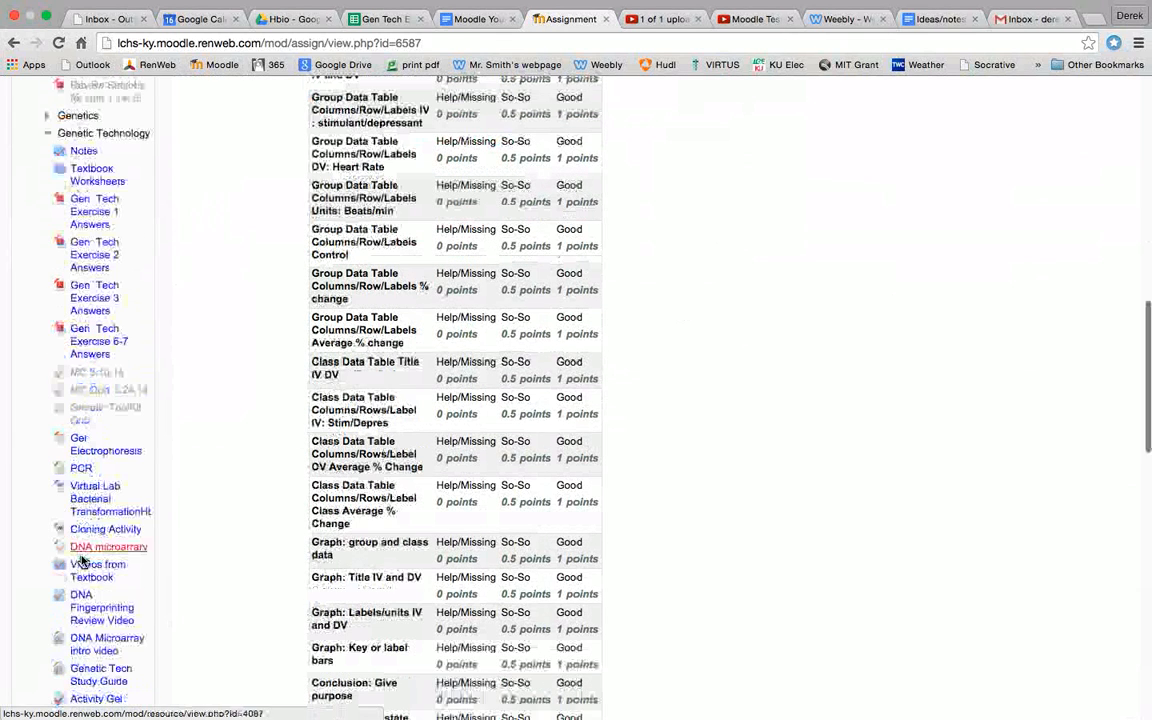
{"action": "scroll", "coordinate": [83, 561], "scroll_direction": "down", "scroll_amount": 5}
{"action": "scroll", "coordinate": [83, 561], "scroll_direction": "down", "scroll_amount": 4}
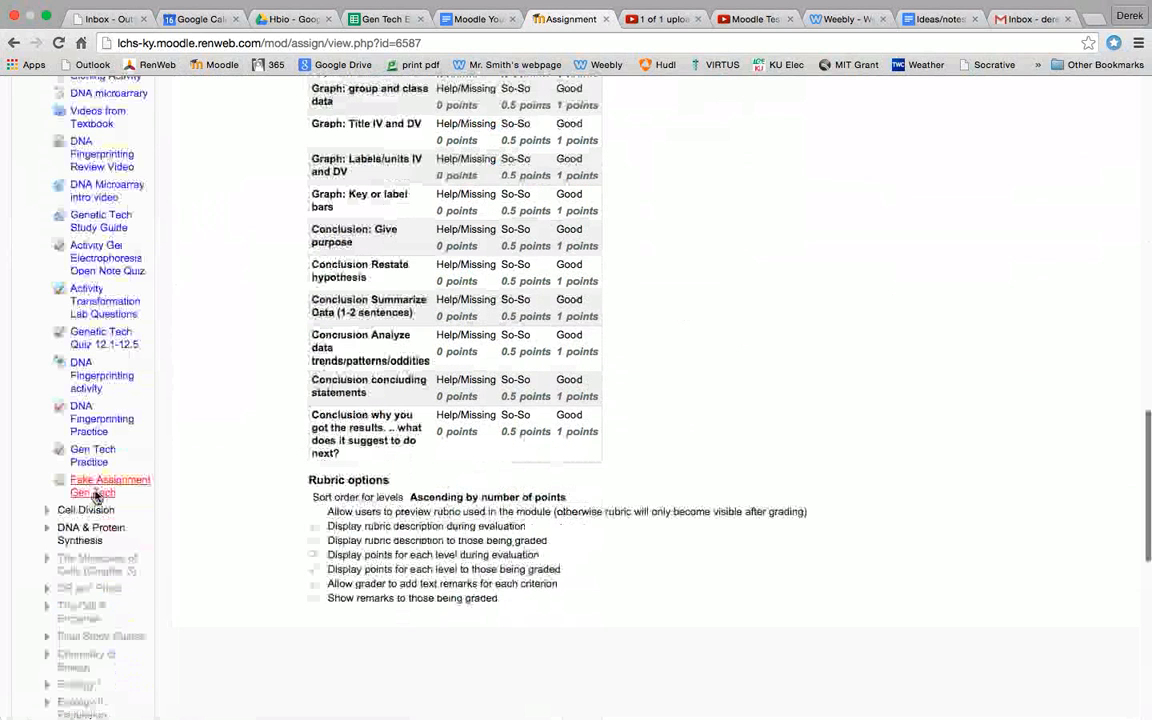
{"action": "left_click", "coordinate": [97, 494]}
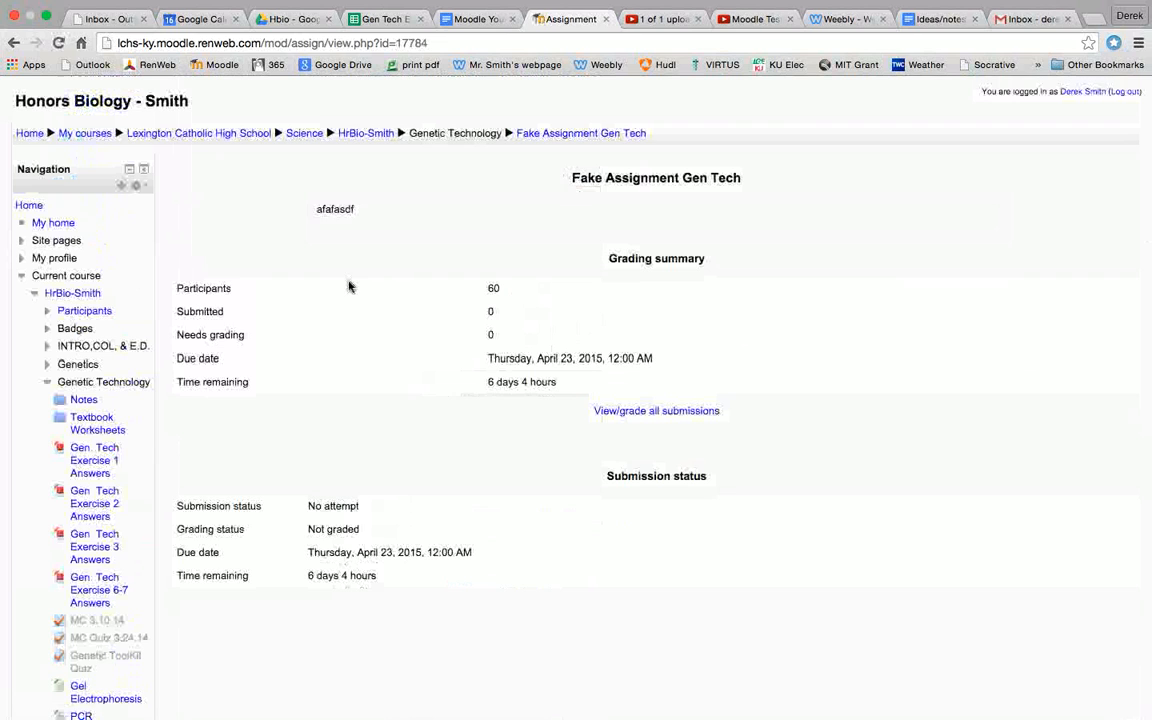
Go to the HrBio-Smith course page and view the activity types that can be added to the Genetic Technology section, without adding one
{"action": "left_click", "coordinate": [52, 296]}
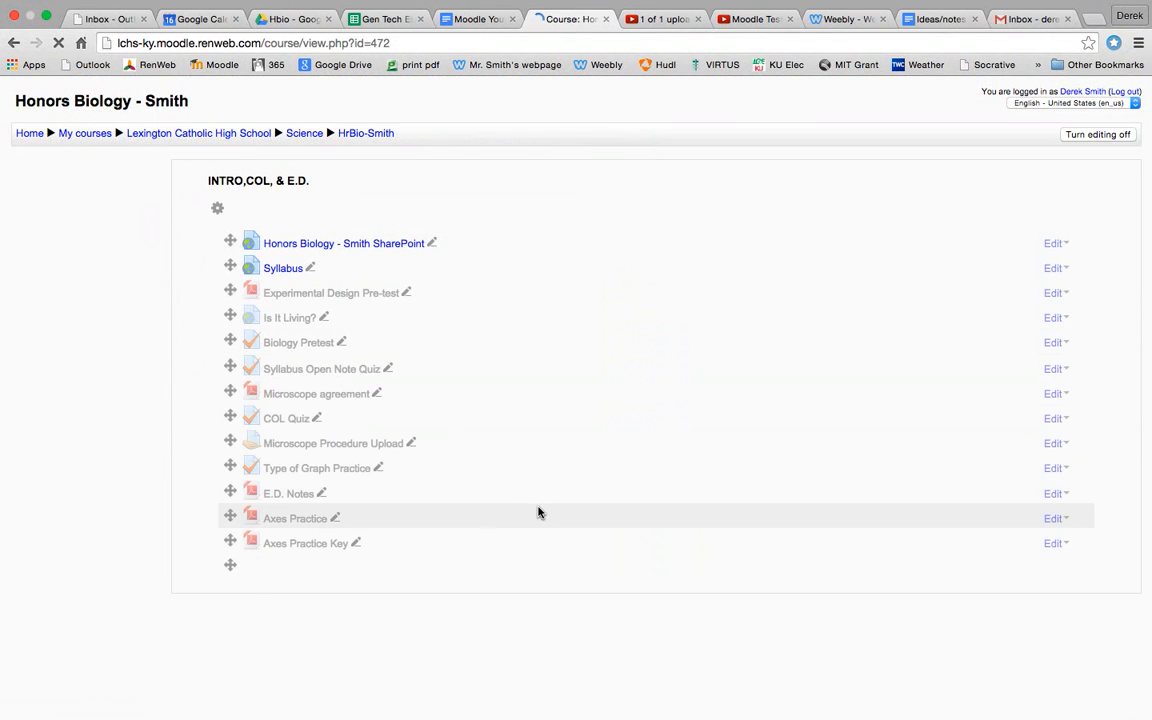
{"action": "scroll", "coordinate": [538, 512], "scroll_direction": "down", "scroll_amount": 1}
{"action": "scroll", "coordinate": [538, 512], "scroll_direction": "down", "scroll_amount": 1}
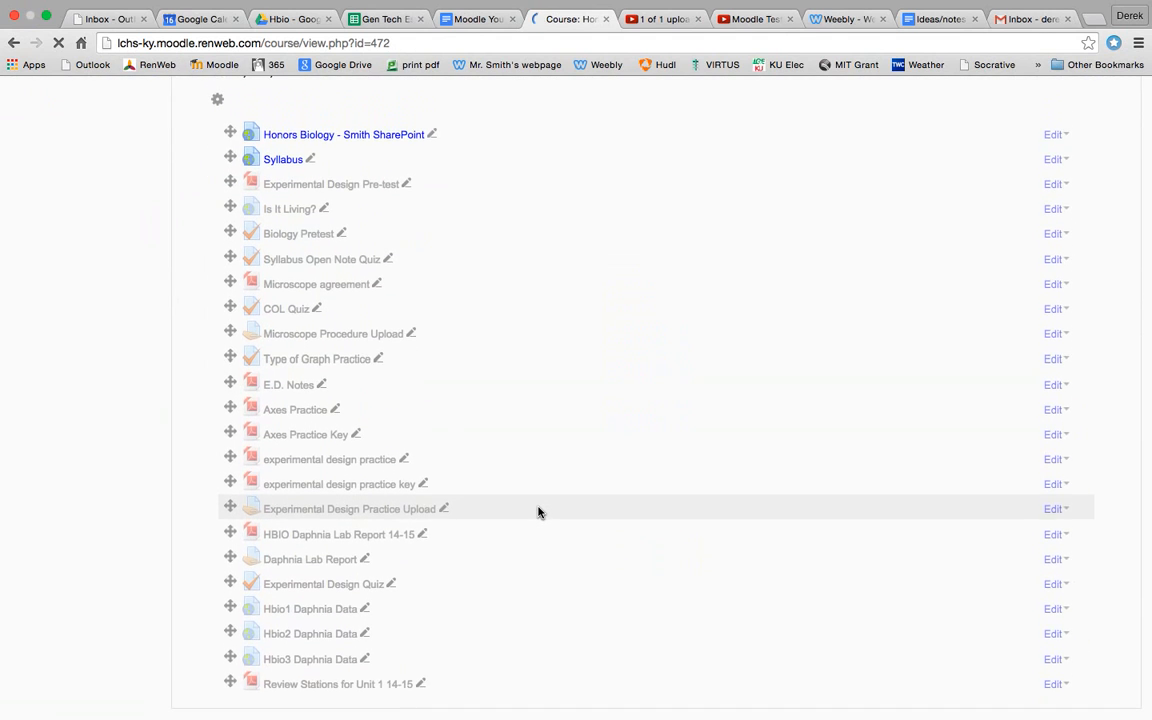
{"action": "scroll", "coordinate": [632, 384], "scroll_direction": "down", "scroll_amount": 1}
{"action": "scroll", "coordinate": [632, 384], "scroll_direction": "up", "scroll_amount": 3}
{"action": "scroll", "coordinate": [632, 384], "scroll_direction": "down", "scroll_amount": 8}
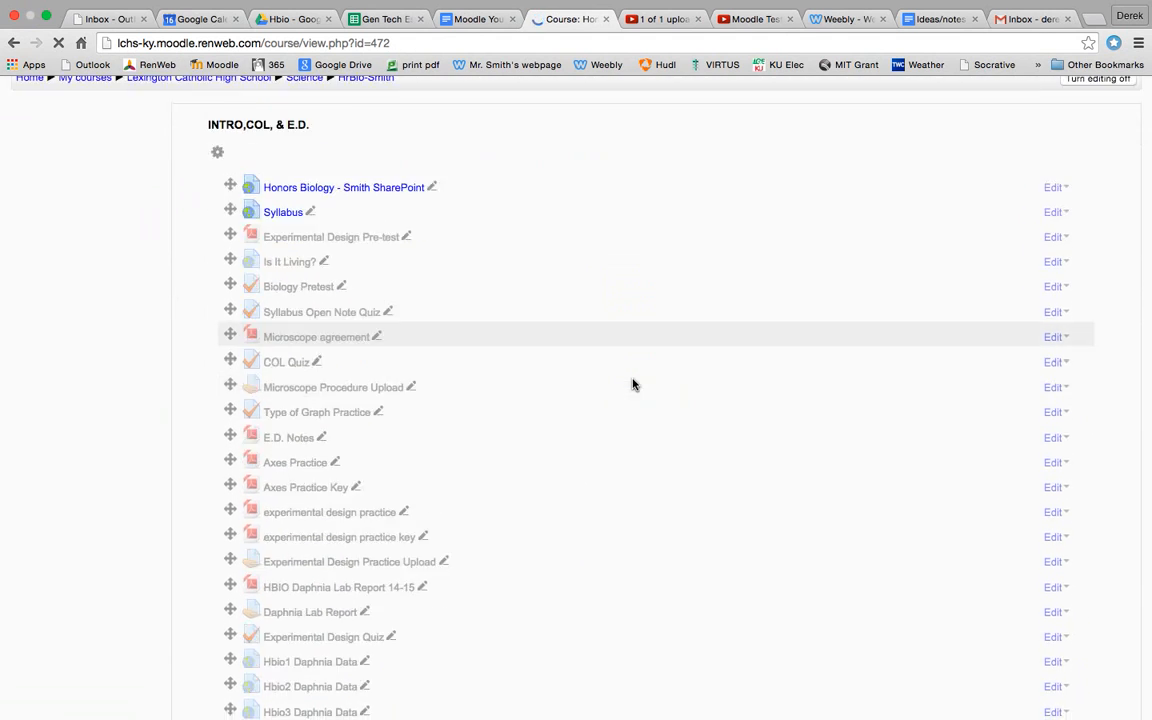
{"action": "scroll", "coordinate": [632, 384], "scroll_direction": "down", "scroll_amount": 15}
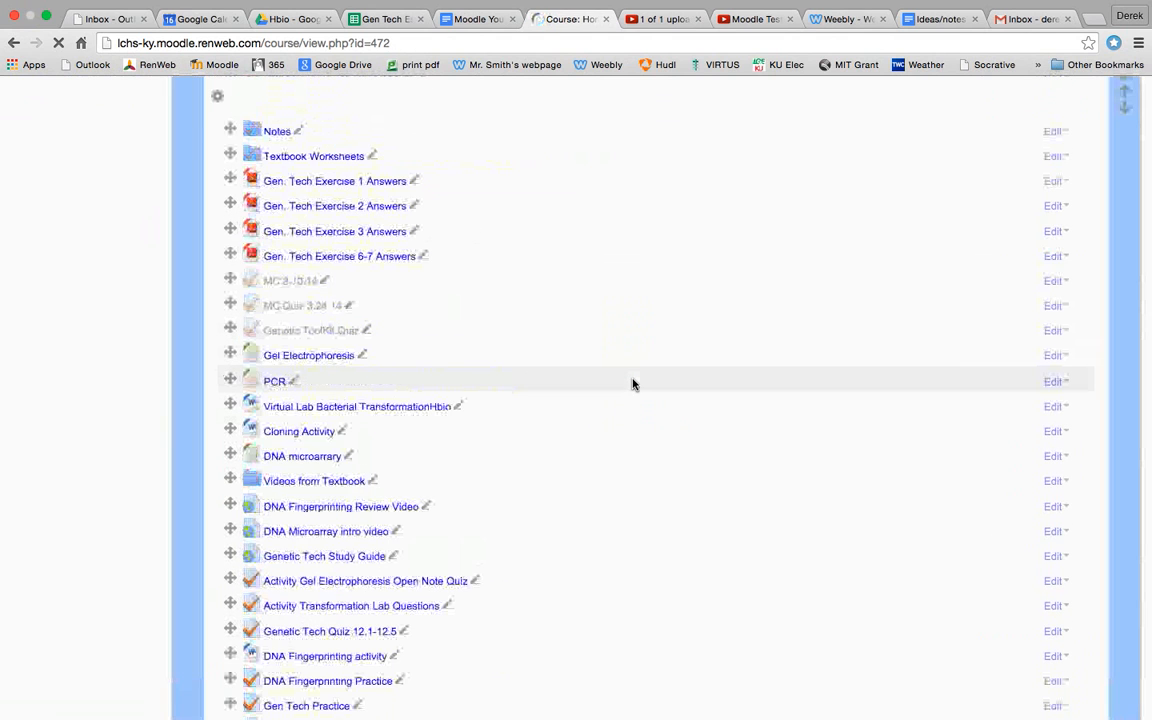
{"action": "scroll", "coordinate": [632, 384], "scroll_direction": "up", "scroll_amount": 1}
{"action": "scroll", "coordinate": [632, 384], "scroll_direction": "down", "scroll_amount": 4}
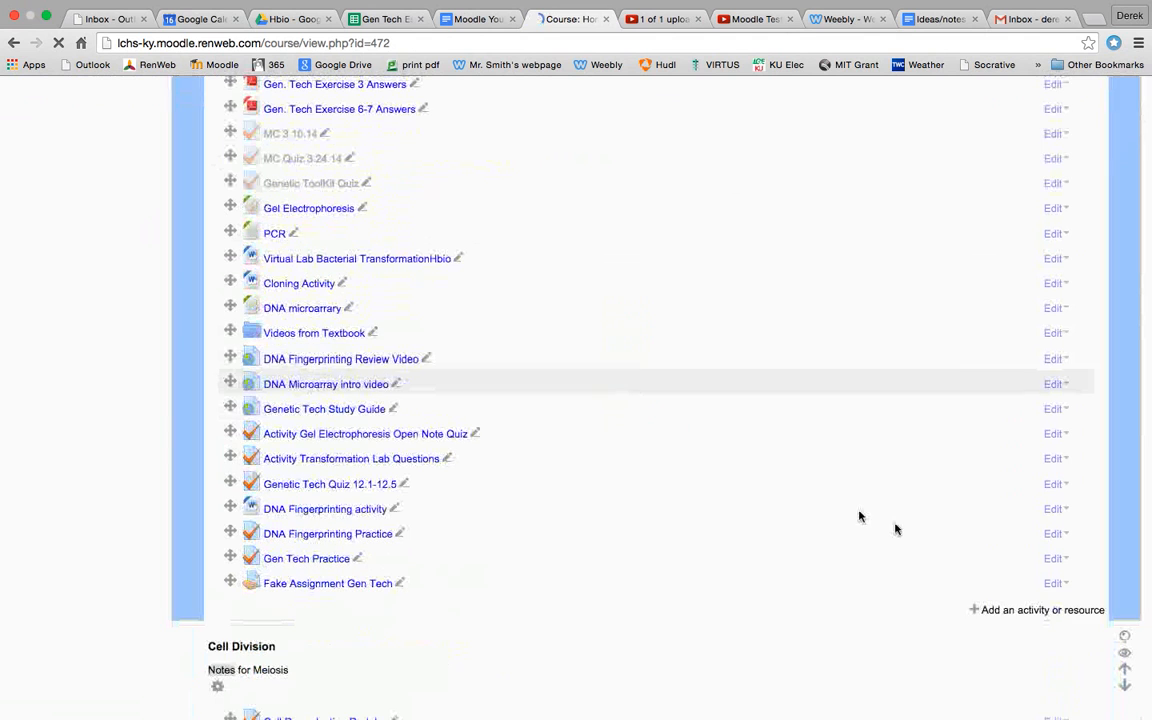
{"action": "left_click", "coordinate": [1015, 612]}
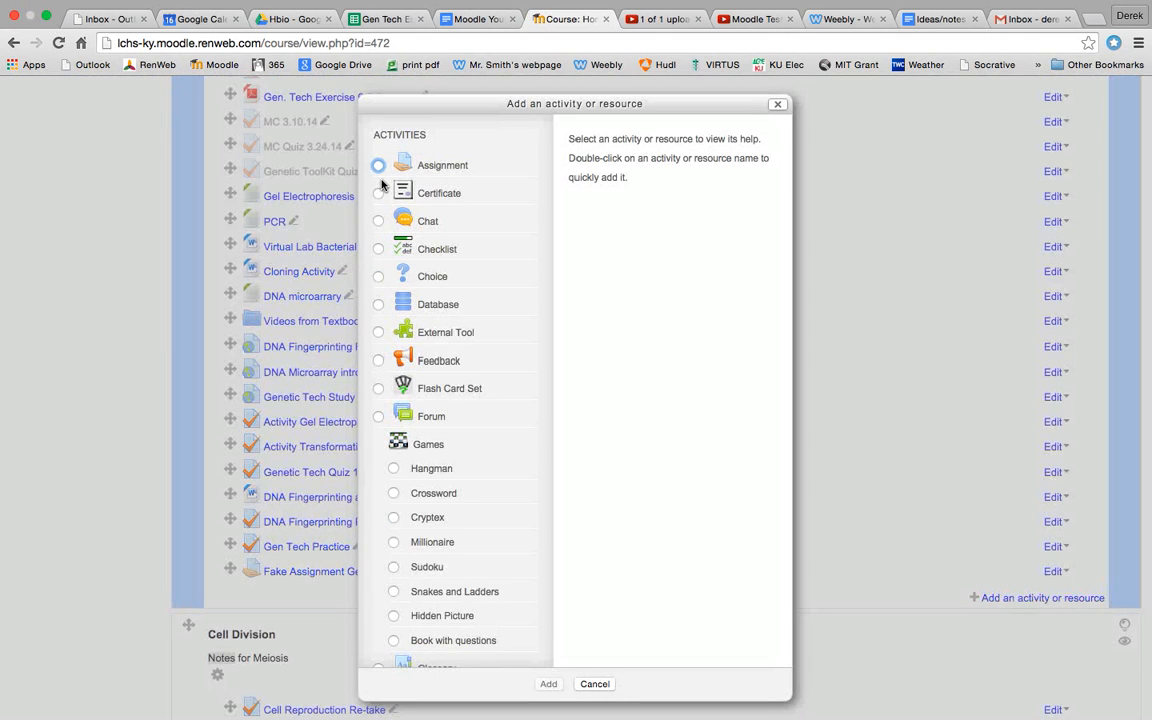
{"action": "left_click", "coordinate": [777, 106]}
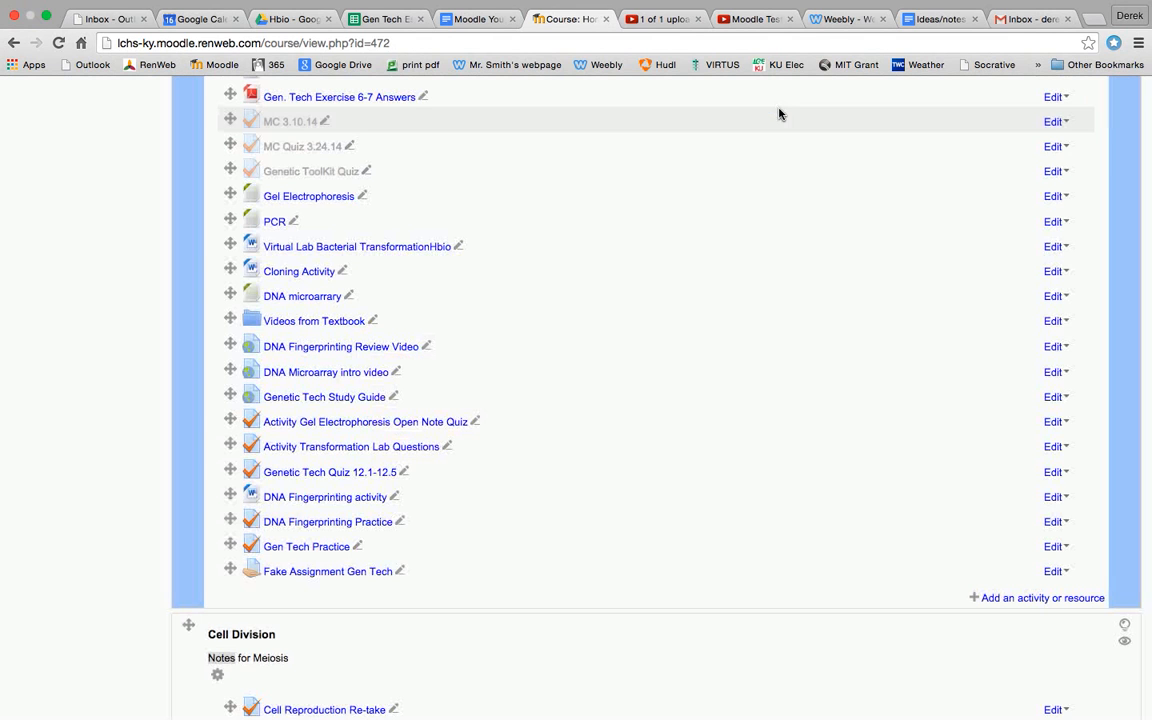
Open Fake Assignment Gen Tech from the course page and start defining a rubric for its advanced grading
{"action": "left_click", "coordinate": [325, 572]}
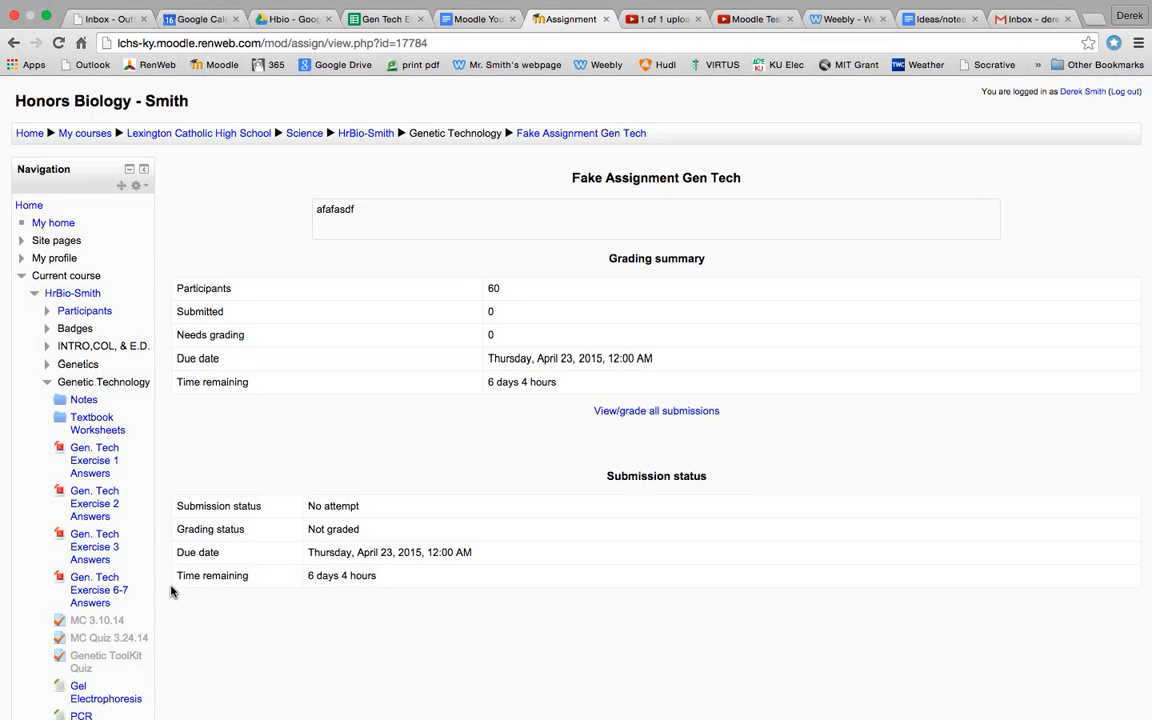
{"action": "scroll", "coordinate": [172, 591], "scroll_direction": "down", "scroll_amount": 5}
{"action": "scroll", "coordinate": [171, 592], "scroll_direction": "down", "scroll_amount": 10}
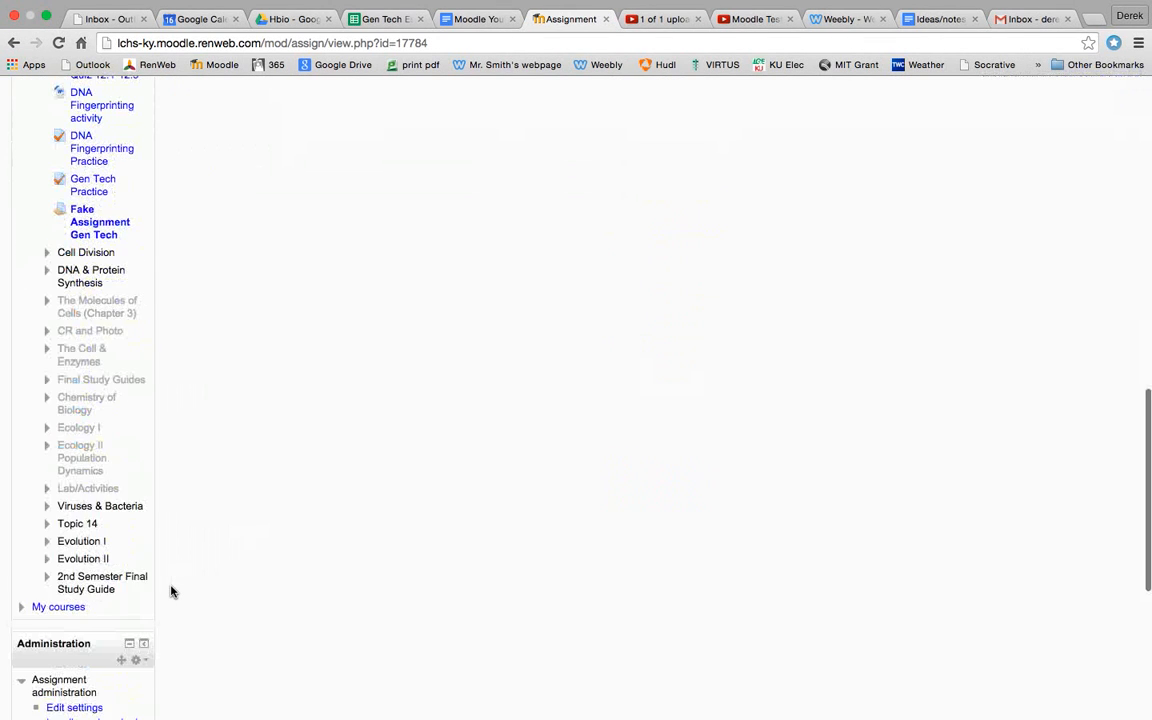
{"action": "scroll", "coordinate": [171, 592], "scroll_direction": "down", "scroll_amount": 2}
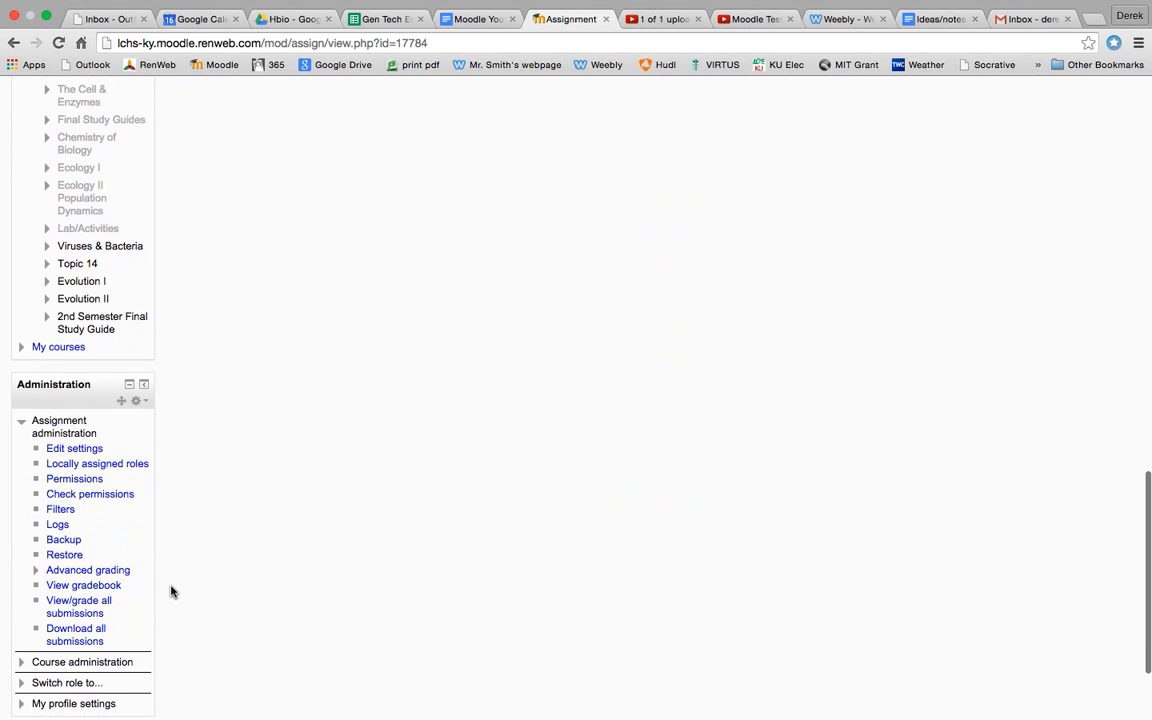
{"action": "left_click", "coordinate": [33, 570]}
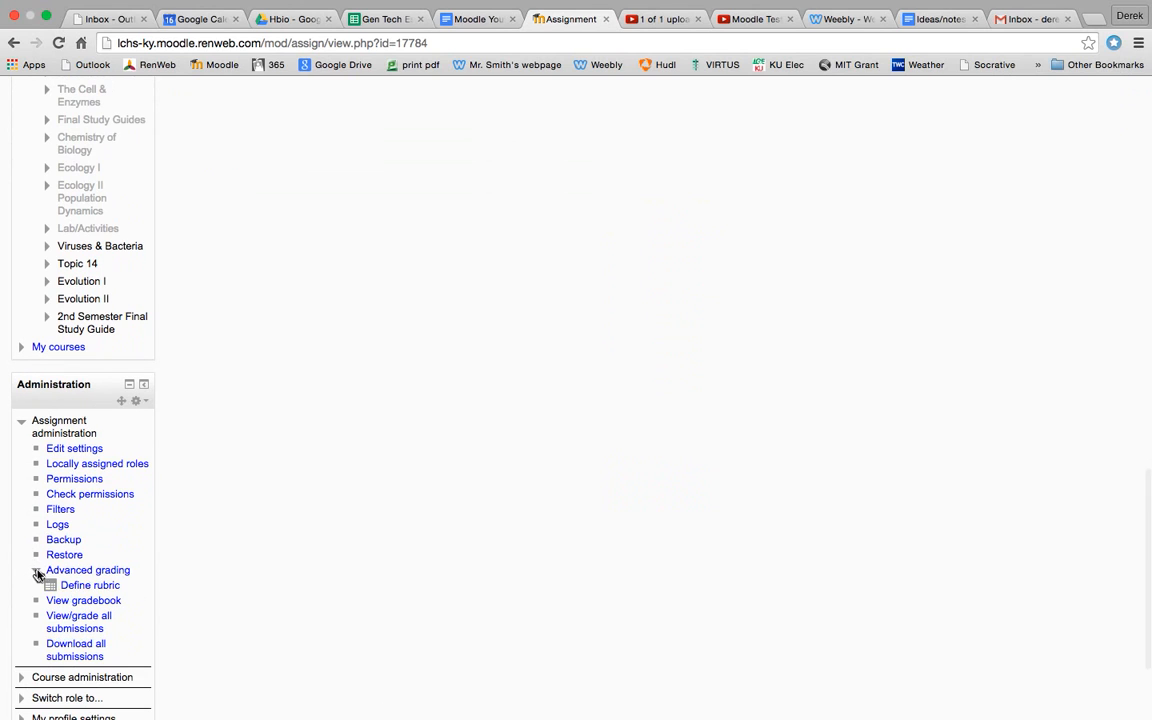
{"action": "left_click", "coordinate": [72, 589]}
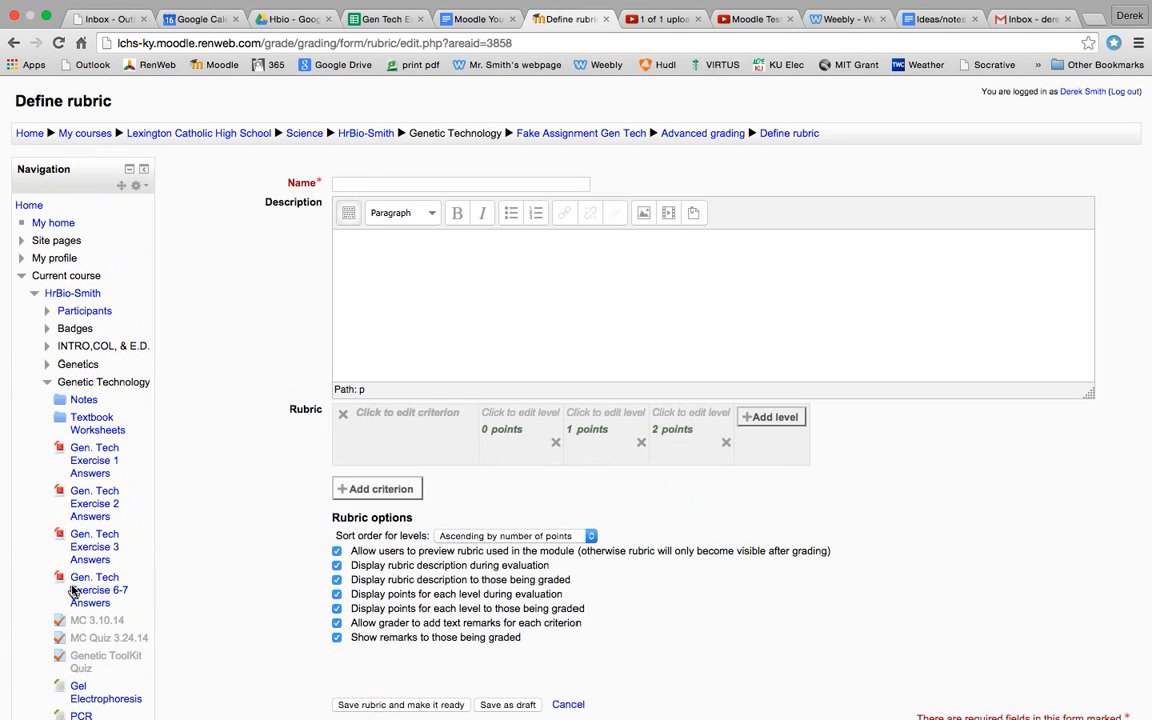
Name the rubric "Gen Tech Rubric" and enter "dfasd" as its description
{"action": "left_click", "coordinate": [355, 183]}
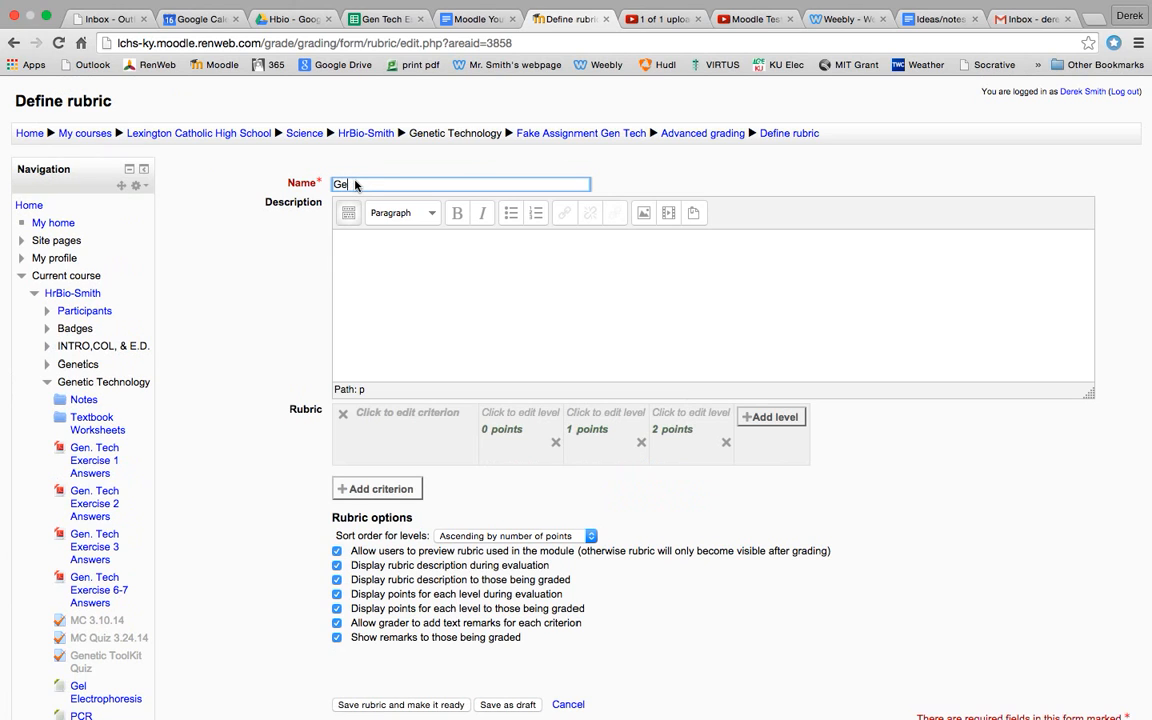
{"action": "type", "text": "Gen Tech Rubric"}
{"action": "key", "text": "super+Tab"}
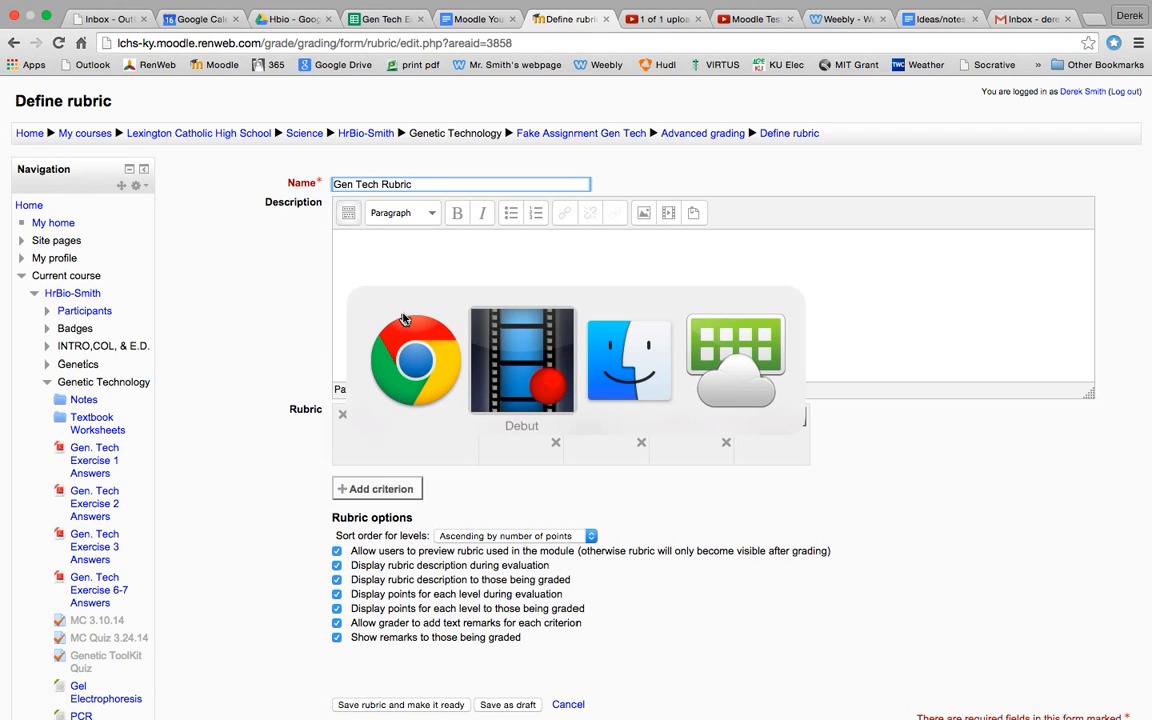
{"action": "key", "text": "super+shift+Tab"}
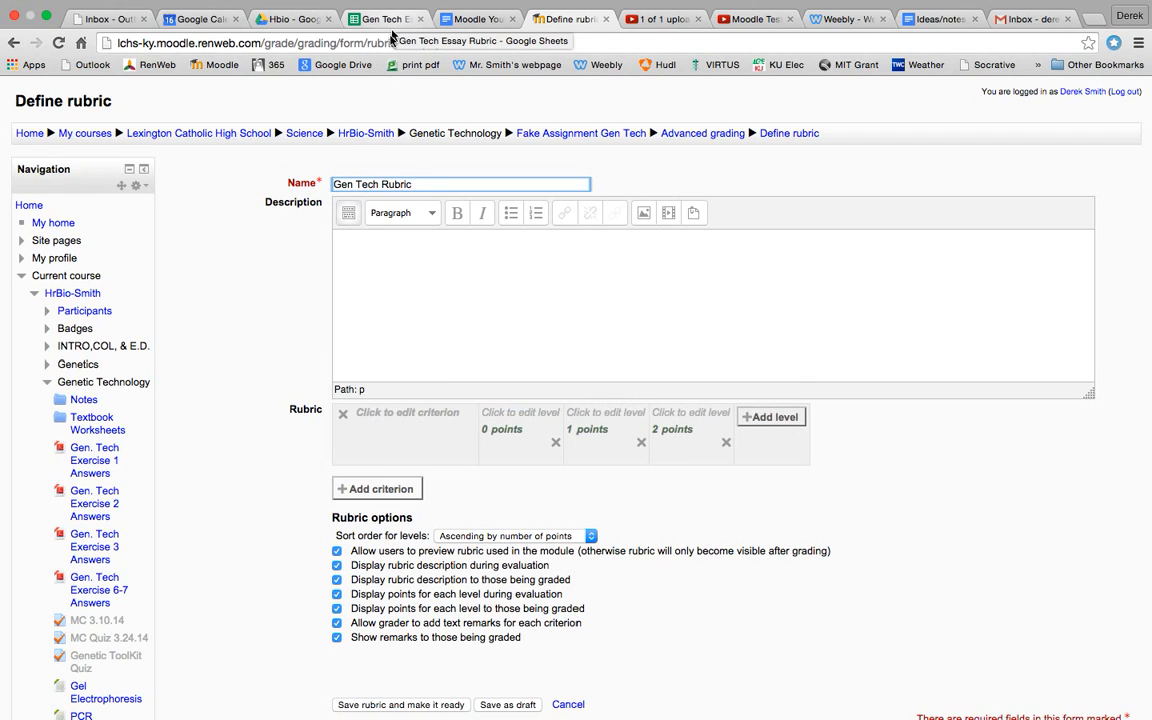
{"action": "left_click", "coordinate": [366, 259]}
{"action": "type", "text": "dfasd"}
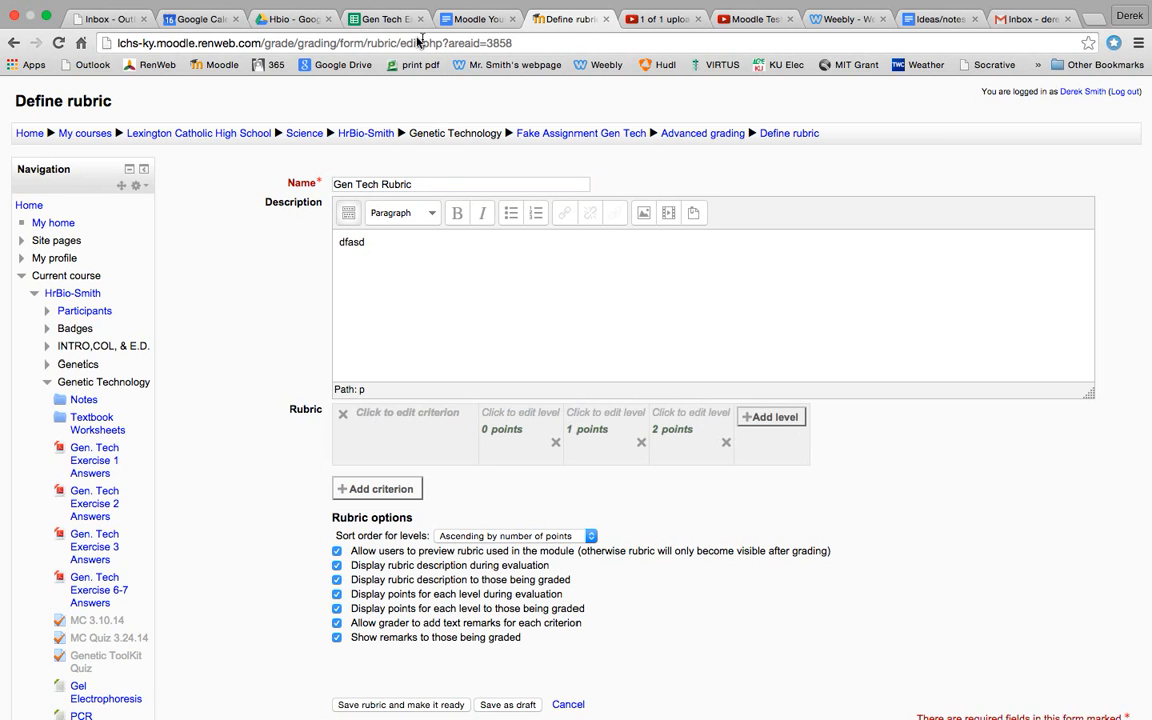
Consult the criteria and point levels in the Gen Tech Essay Rubric spreadsheet, and switch to the Moodle Youtube Request document
{"action": "left_click", "coordinate": [386, 21]}
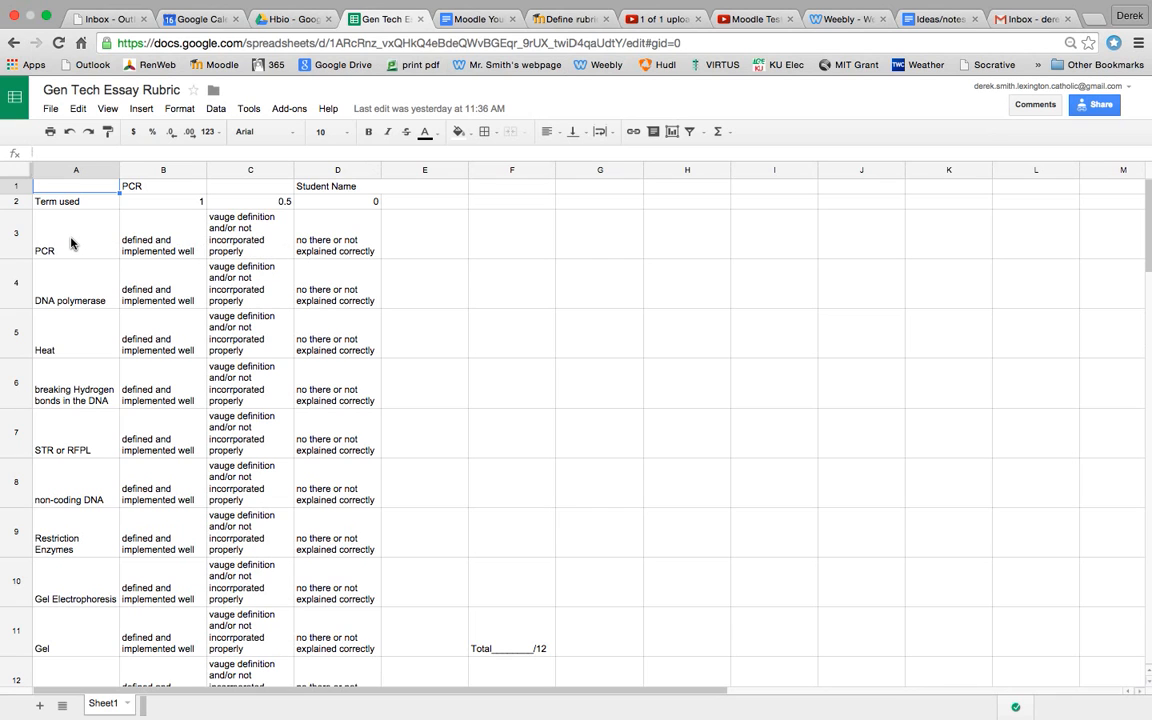
{"action": "key", "text": "super+Tab"}
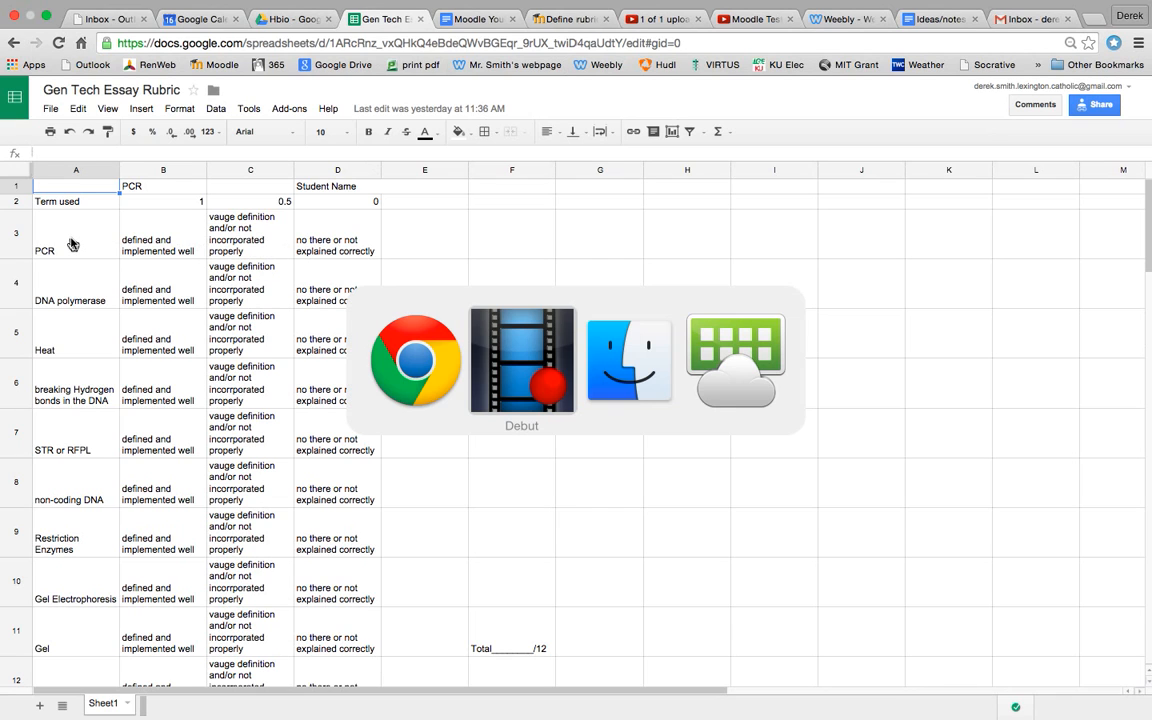
{"action": "key", "text": "super+shift+Tab"}
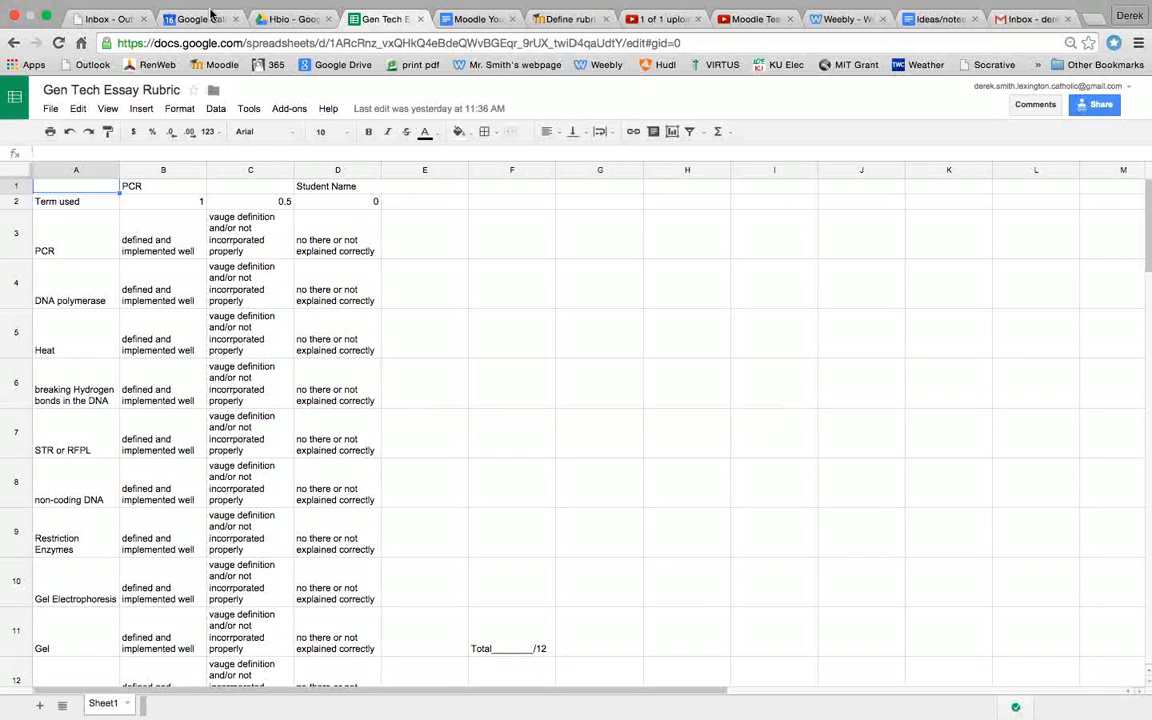
{"action": "left_click", "coordinate": [469, 22]}
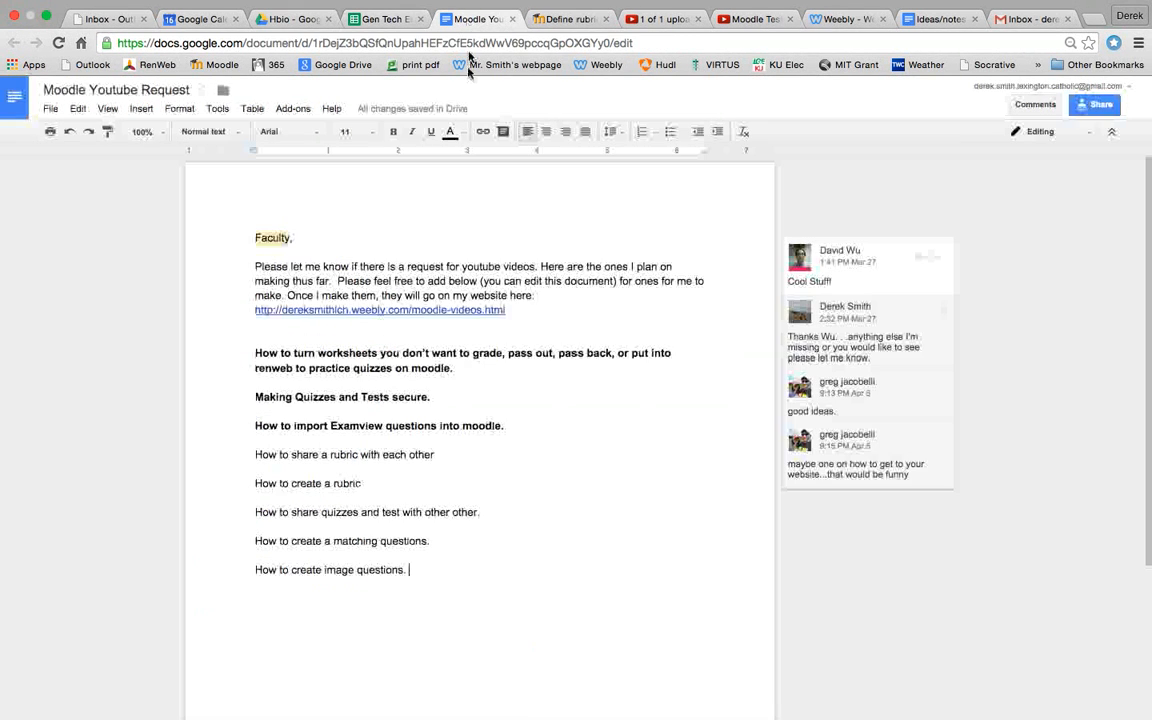
Check the first term in the Gen Tech Essay Rubric spreadsheet and enter "PCR" as the first criterion in the Moodle rubric
{"action": "left_click", "coordinate": [378, 22]}
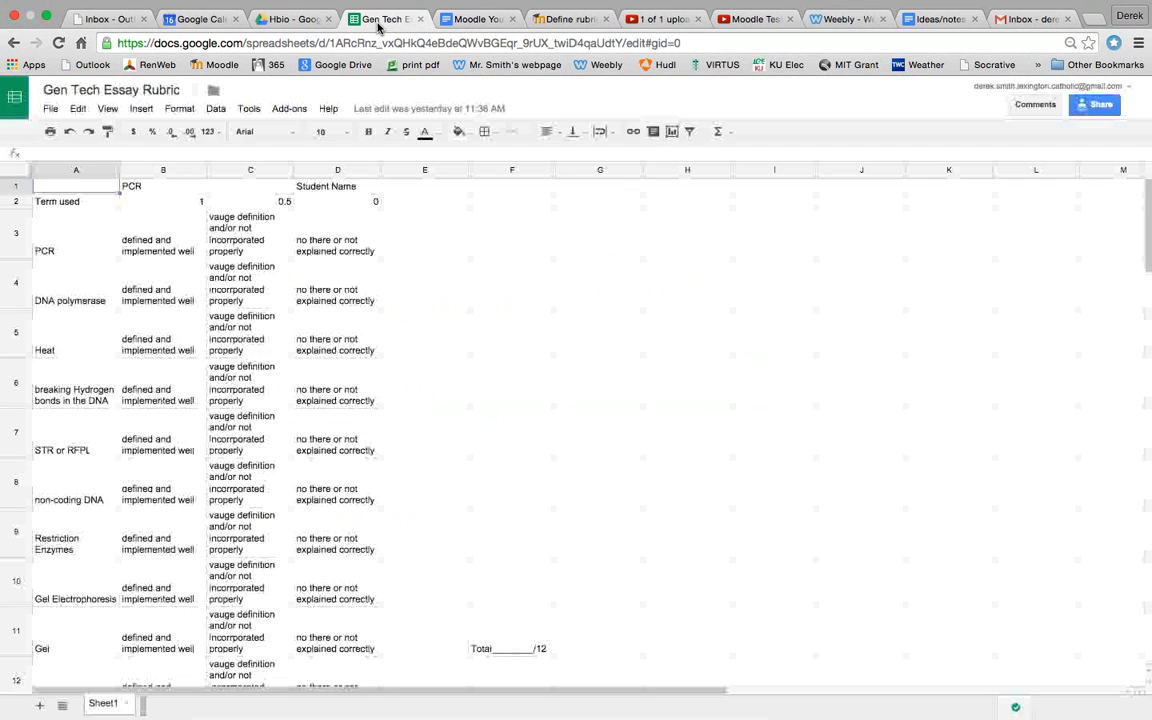
{"action": "left_click", "coordinate": [574, 20]}
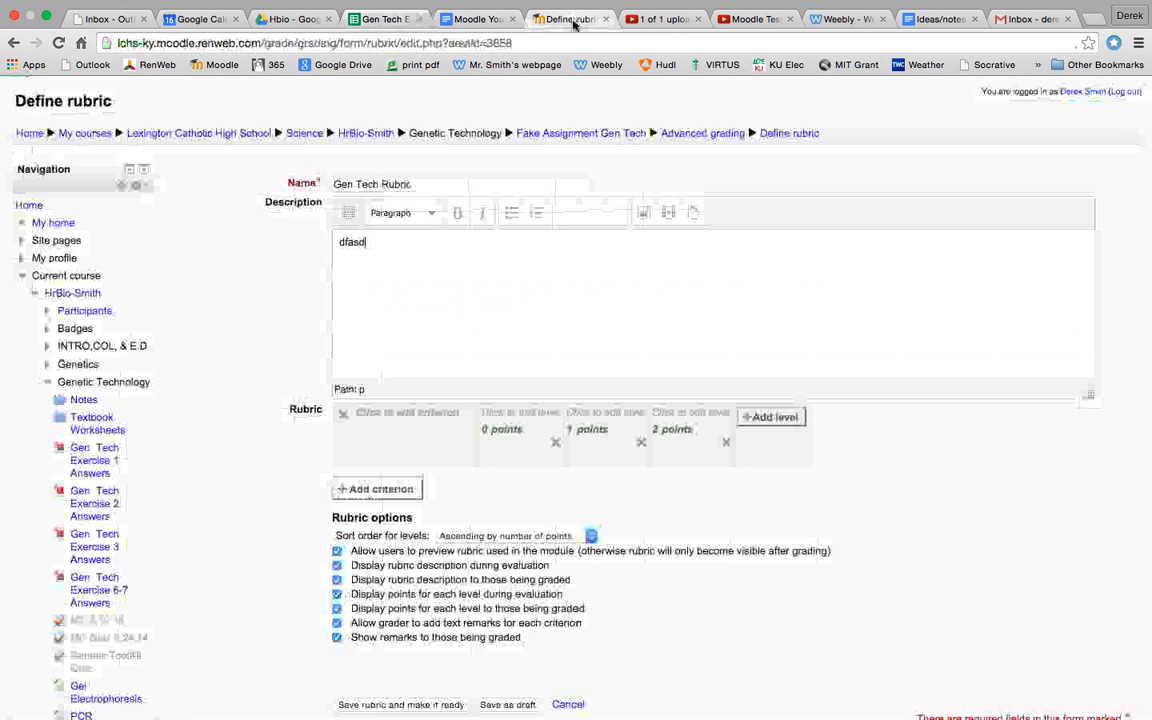
{"action": "left_click", "coordinate": [376, 420]}
{"action": "type", "text": "PCR"}
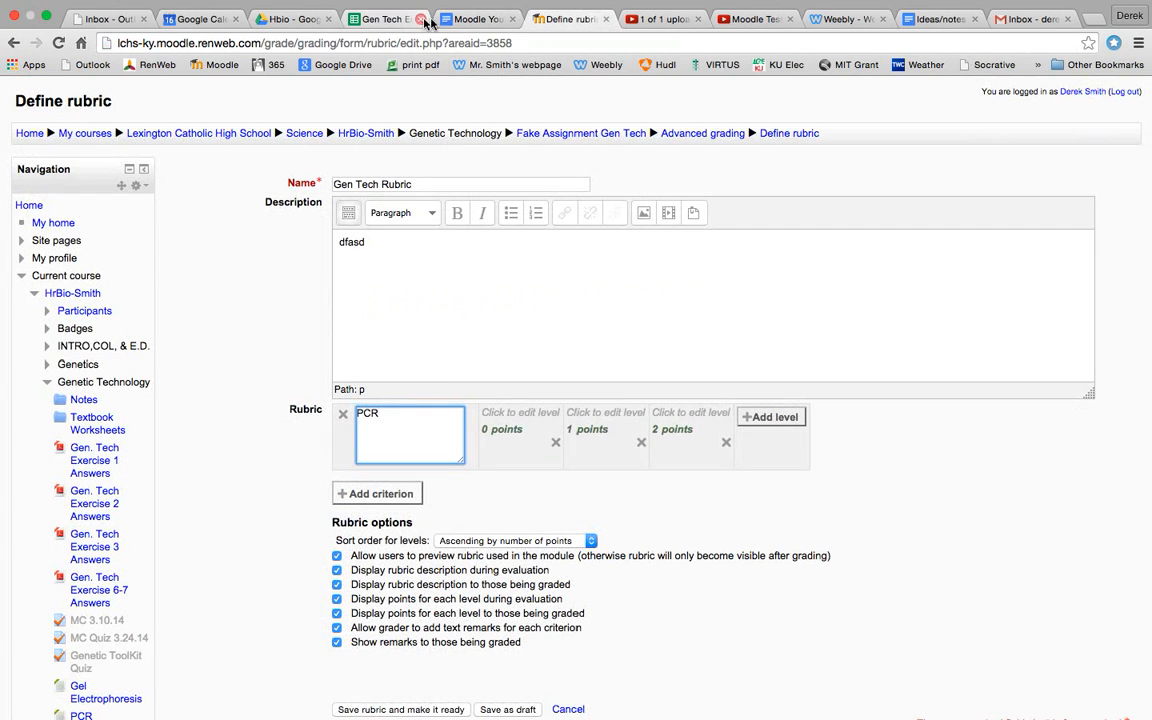
Copy the 1-point description "defined and implemented well" from the PCR row of the spreadsheet and return to the Moodle rubric form
{"action": "left_click", "coordinate": [463, 22]}
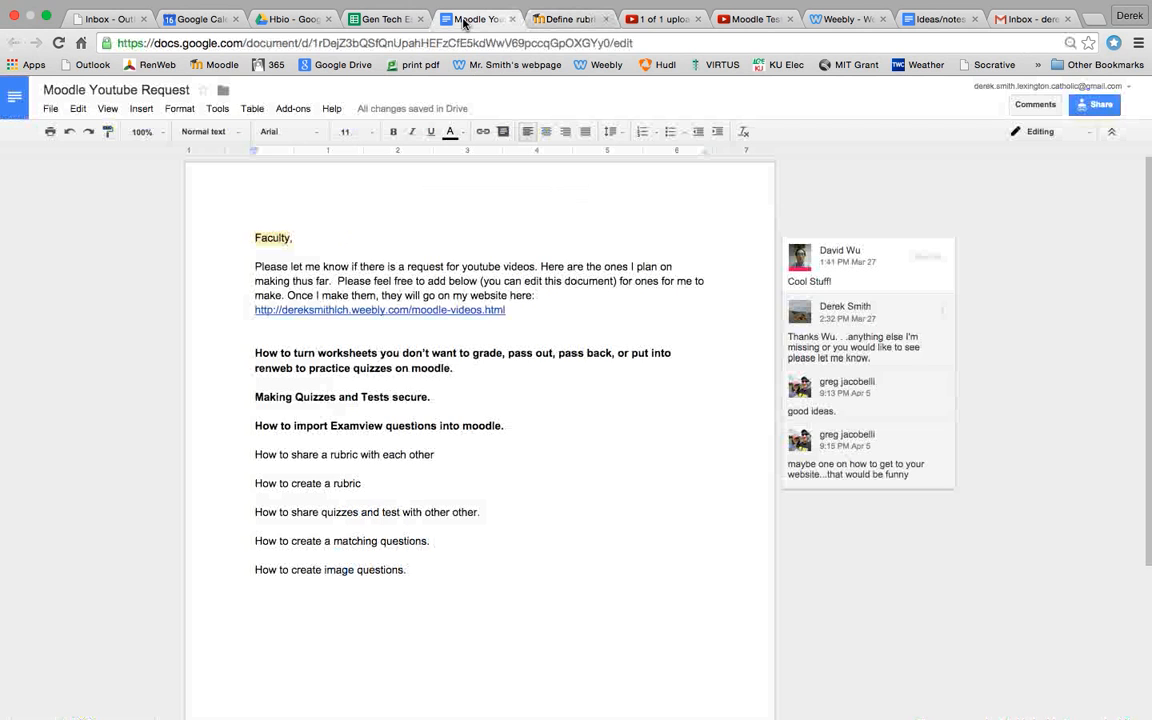
{"action": "left_click", "coordinate": [385, 22]}
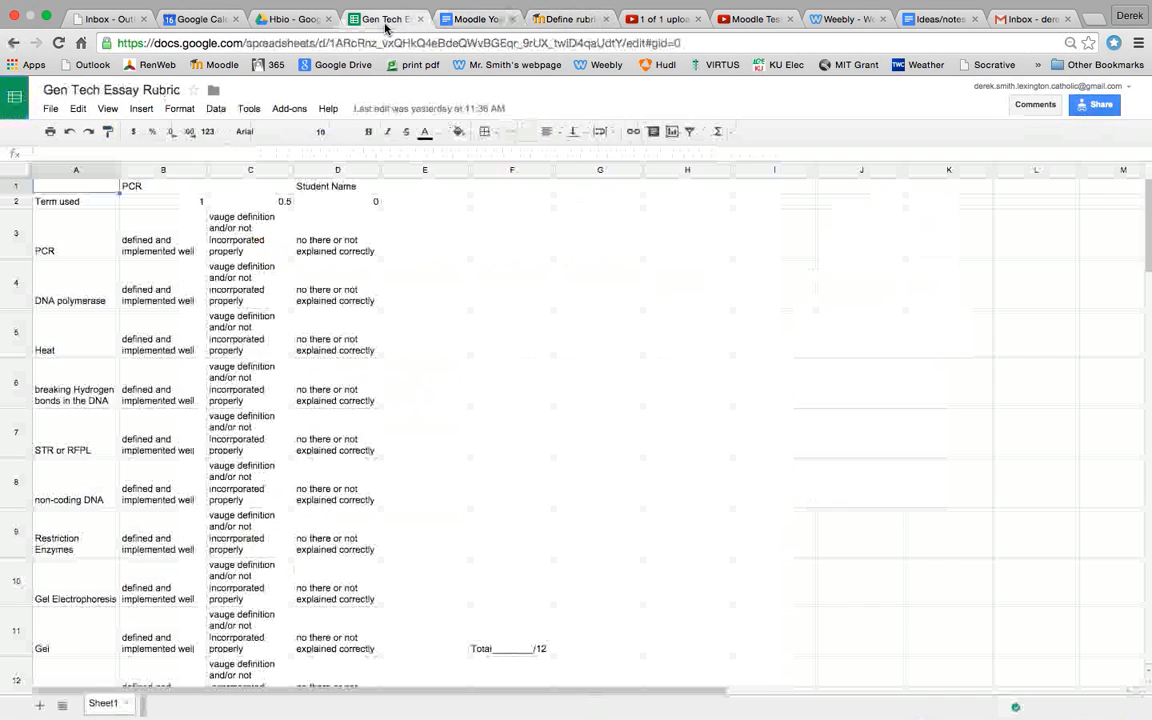
{"action": "left_click", "coordinate": [181, 240]}
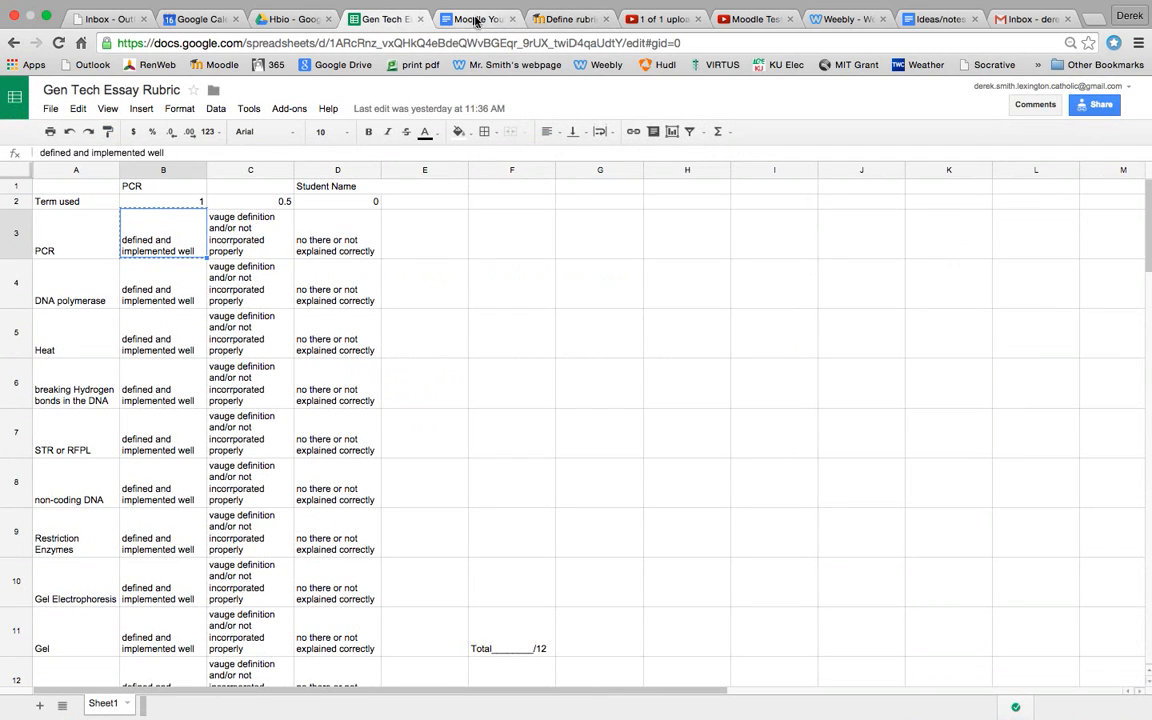
{"action": "left_click", "coordinate": [545, 19]}
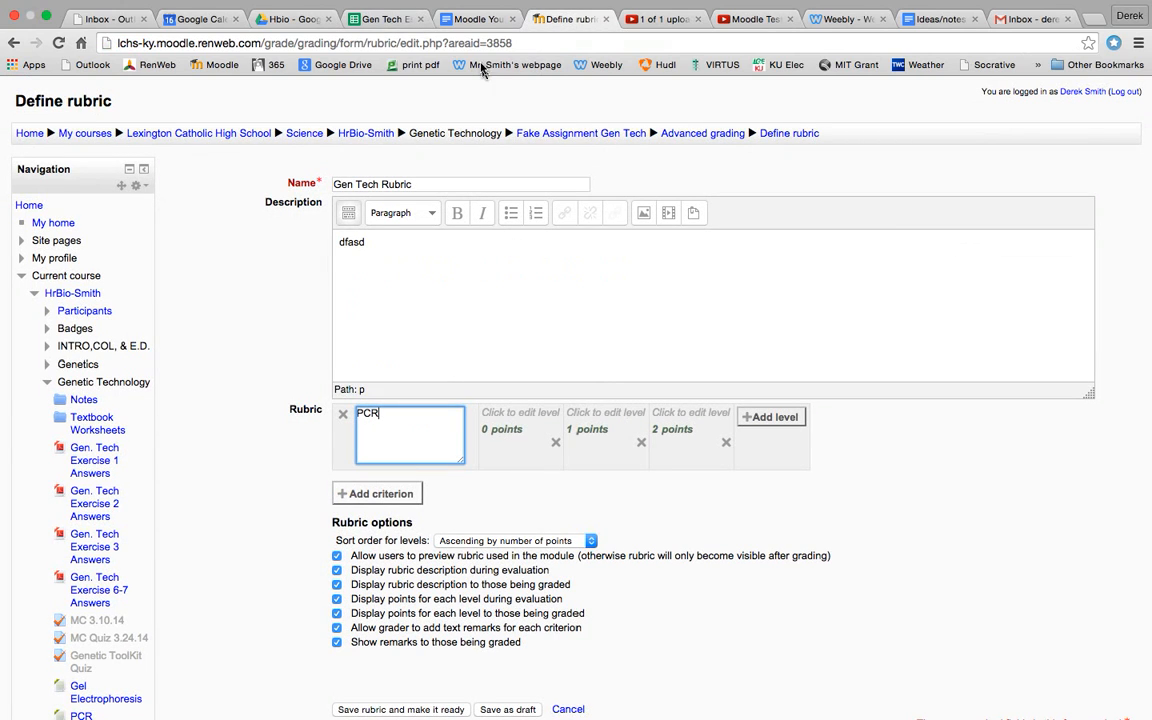
Reorder the browser tabs so the Gen Tech Essay Rubric spreadsheet sits directly beside the Define rubric page, and return to that page
{"action": "left_click", "coordinate": [468, 19]}
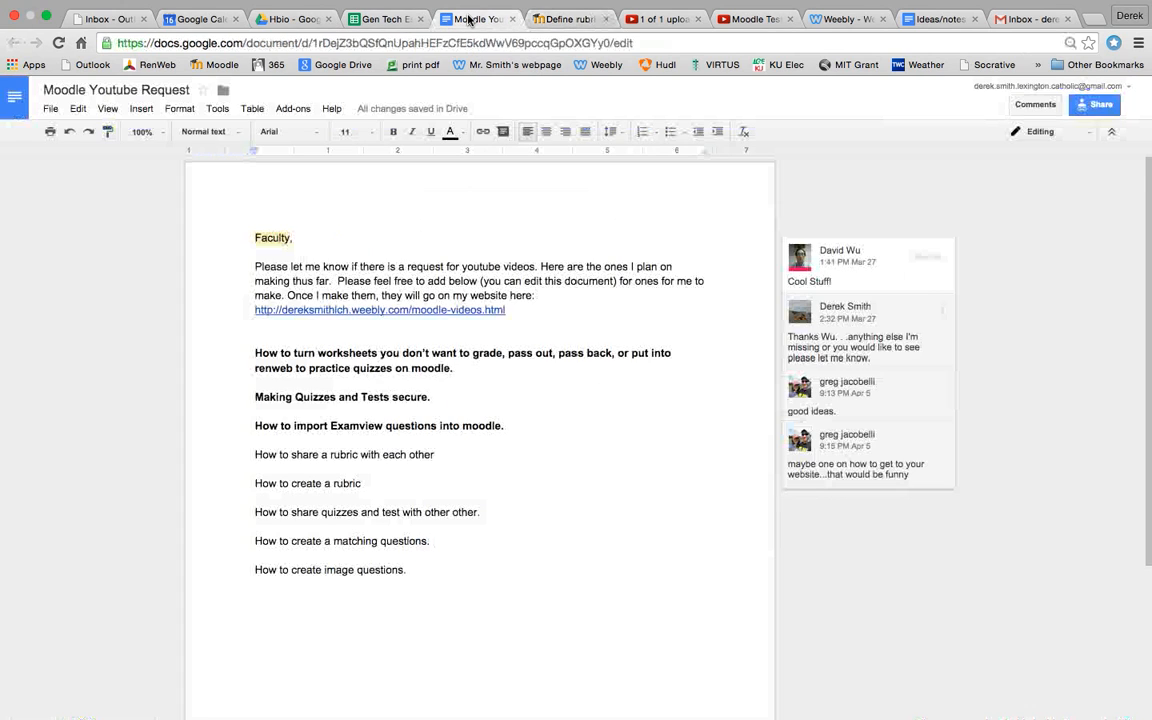
{"action": "left_click", "coordinate": [385, 19]}
{"action": "left_click_drag", "start_coordinate": [386, 26], "coordinate": [473, 26]}
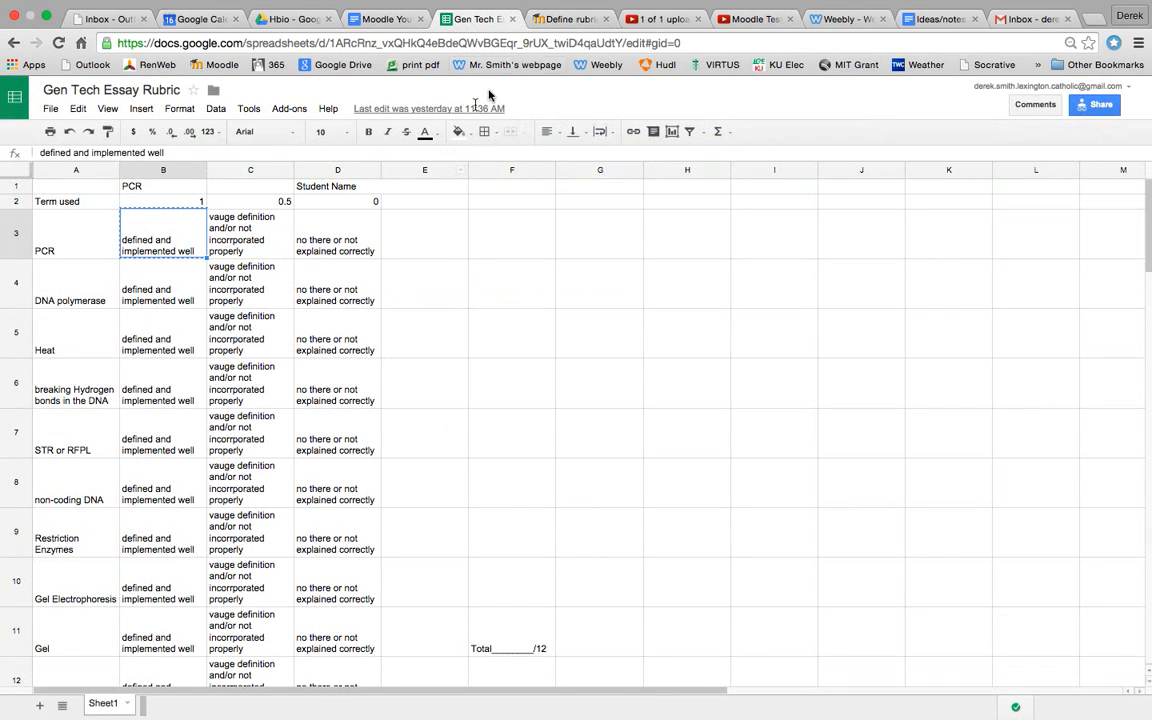
{"action": "left_click", "coordinate": [561, 20]}
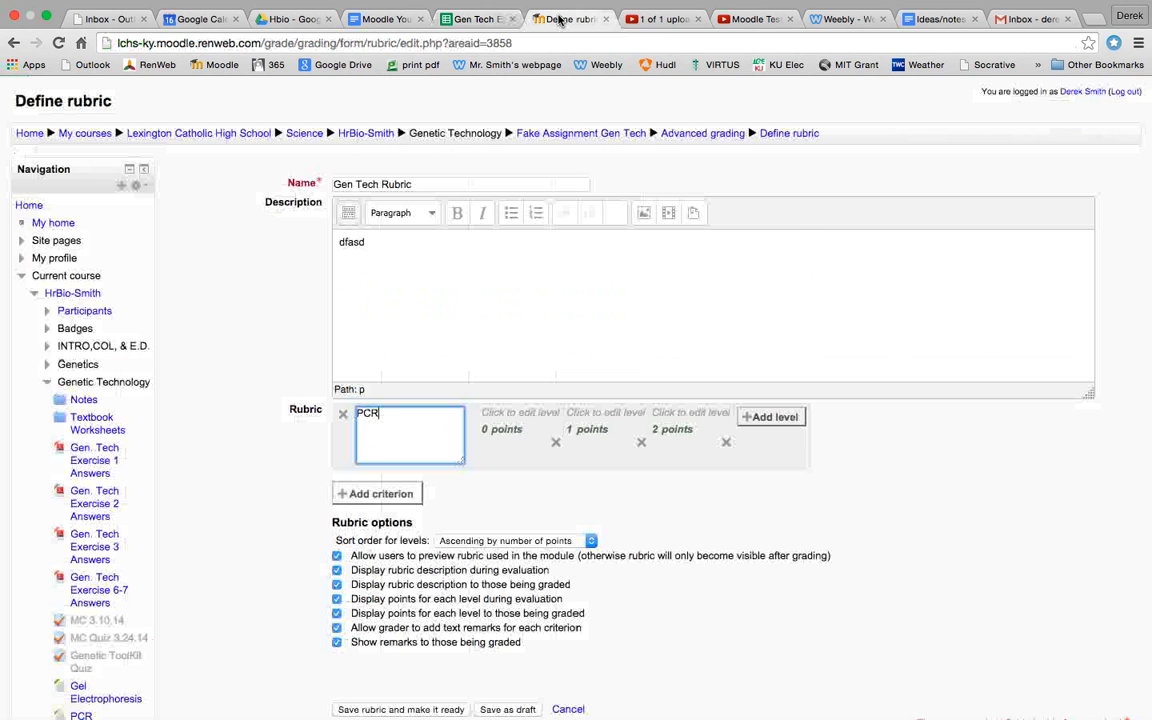
Set the PCR criterion's third level to 1.0 points and its second level to 0.5 points
{"action": "left_click", "coordinate": [675, 424]}
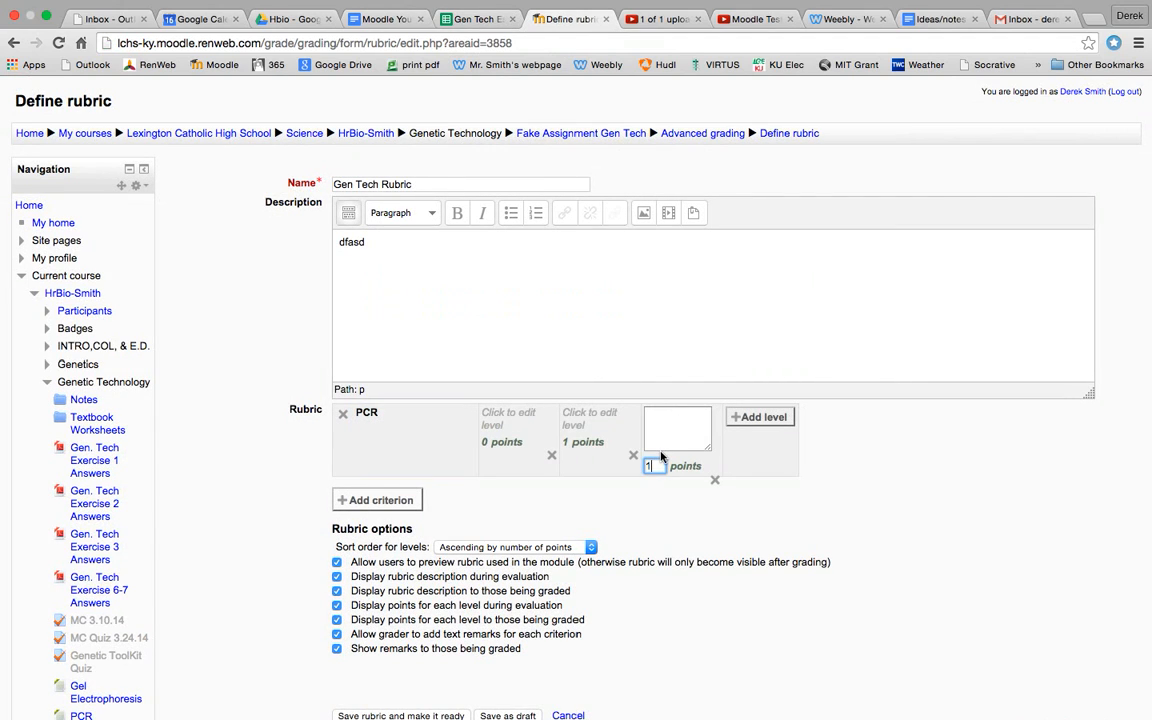
{"action": "type", "text": "1.0"}
{"action": "left_click", "coordinate": [583, 448]}
{"action": "type", "text": "0"}
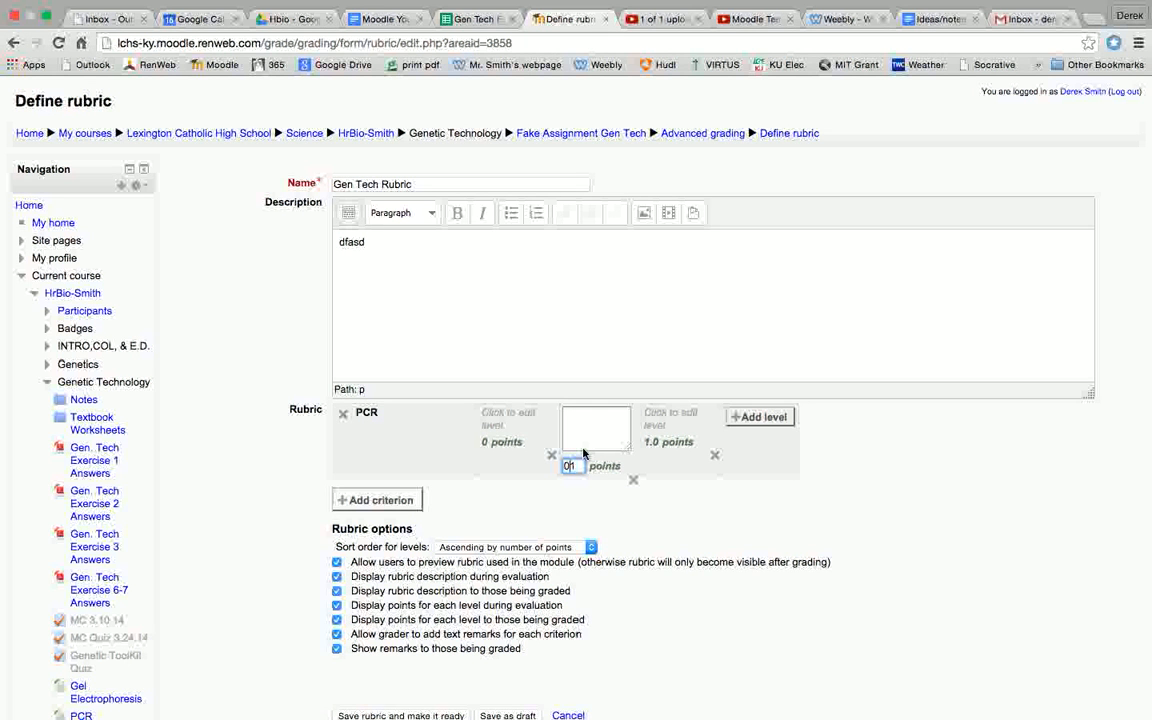
{"action": "type", "text": ".5"}
{"action": "left_click", "coordinate": [508, 425]}
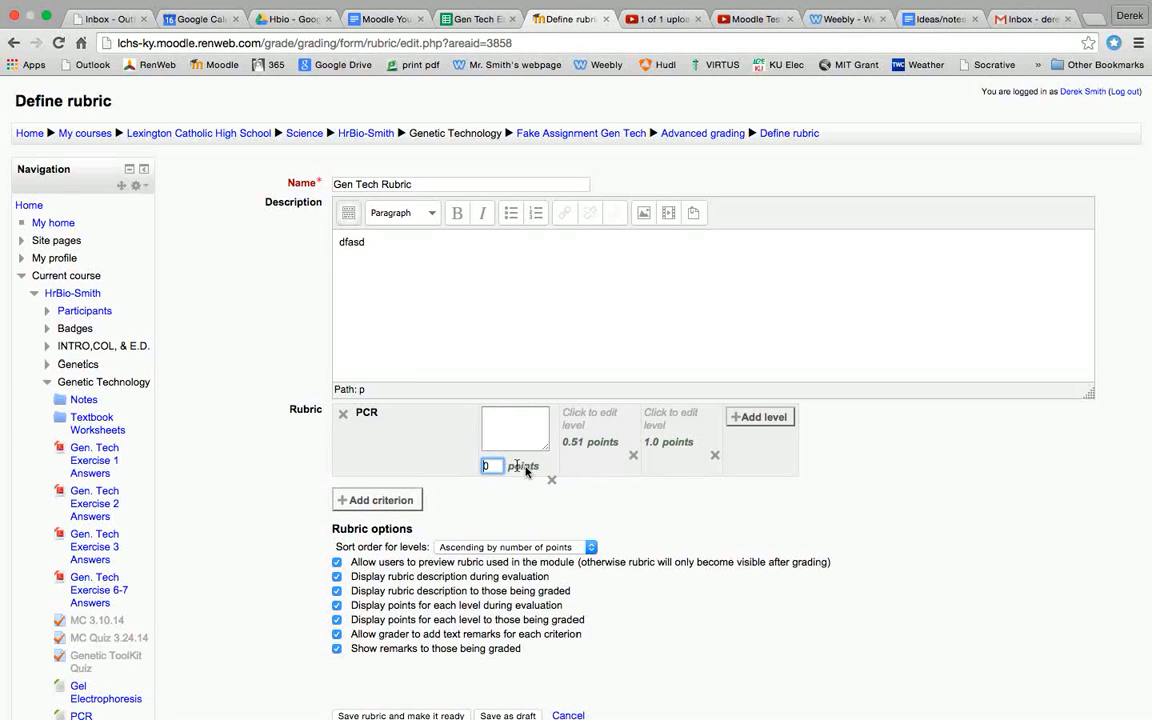
{"action": "left_click", "coordinate": [594, 438]}
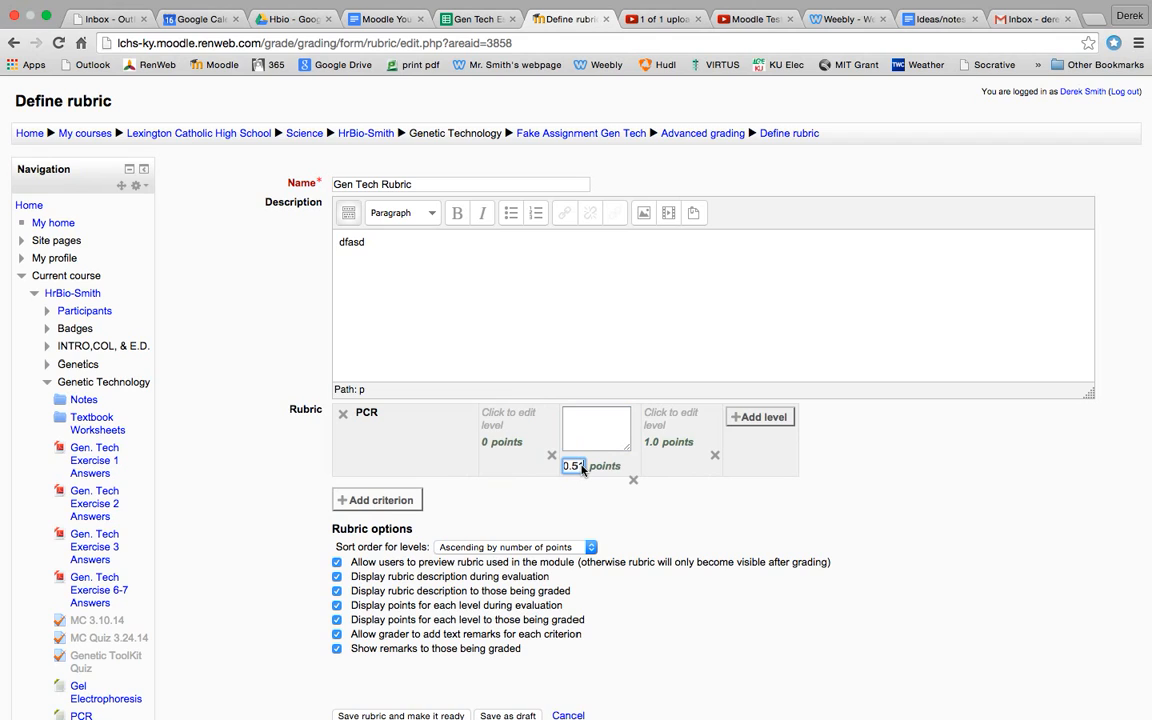
{"action": "left_click", "coordinate": [583, 499]}
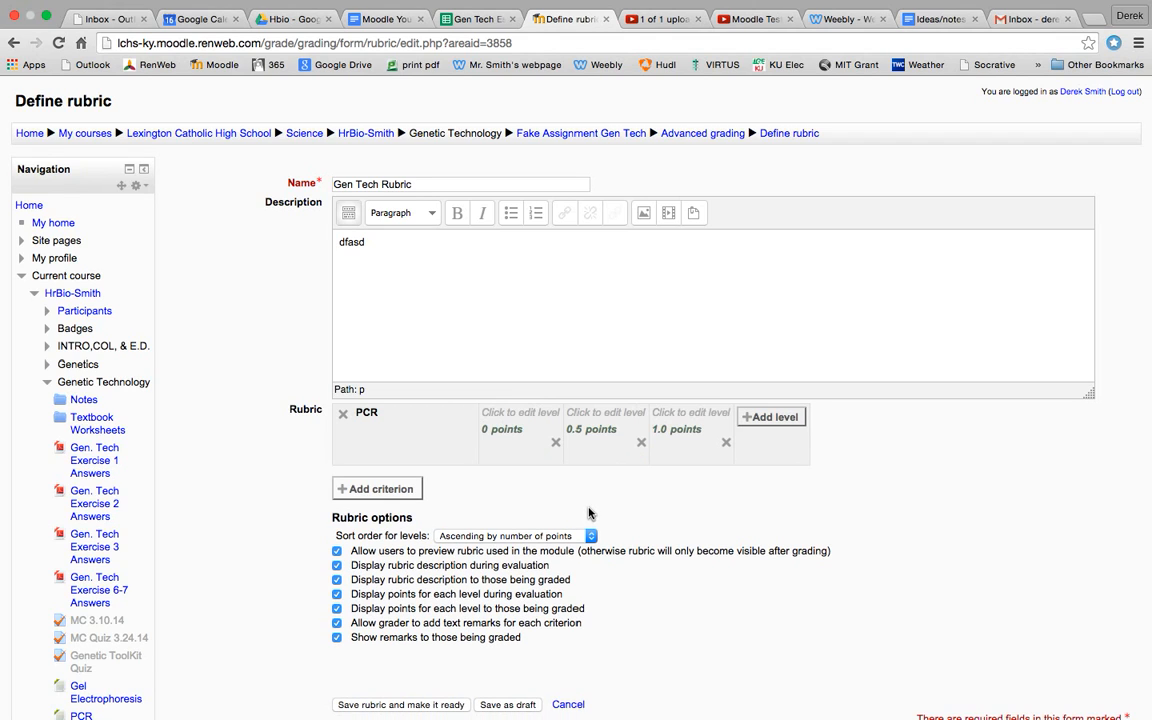
Enter the spreadsheet's description "defined and implemented well" for the PCR criterion's 1.0-point level
{"action": "left_click", "coordinate": [695, 418]}
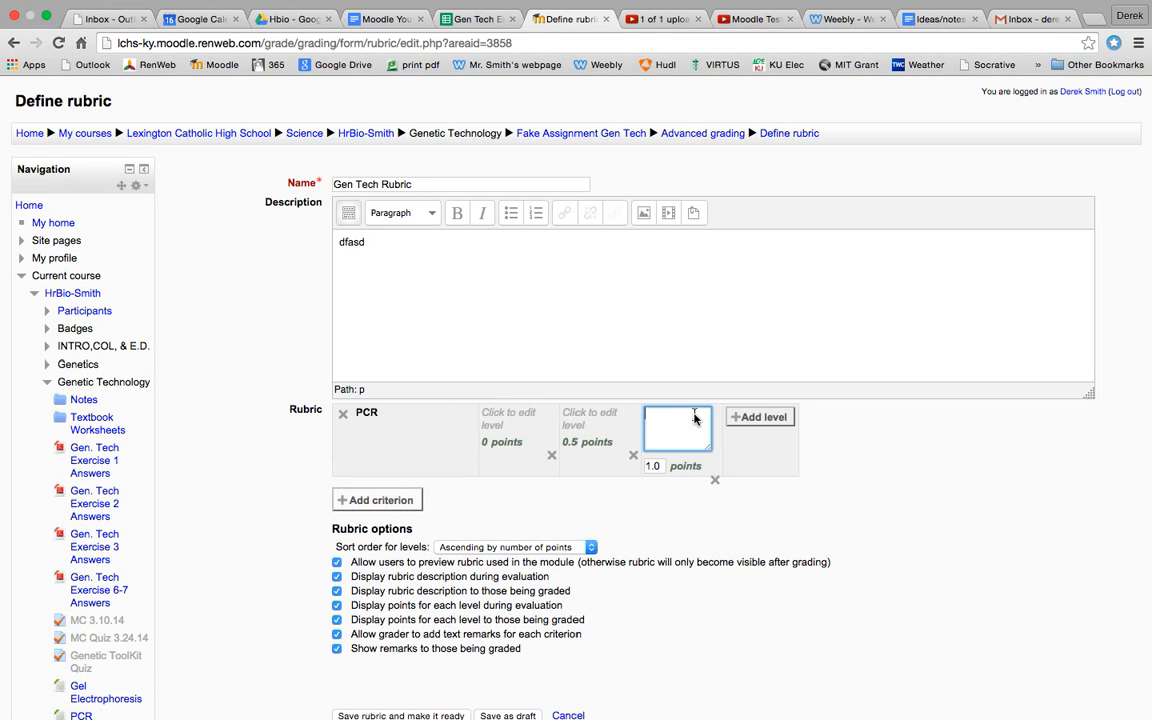
{"action": "left_click", "coordinate": [479, 19]}
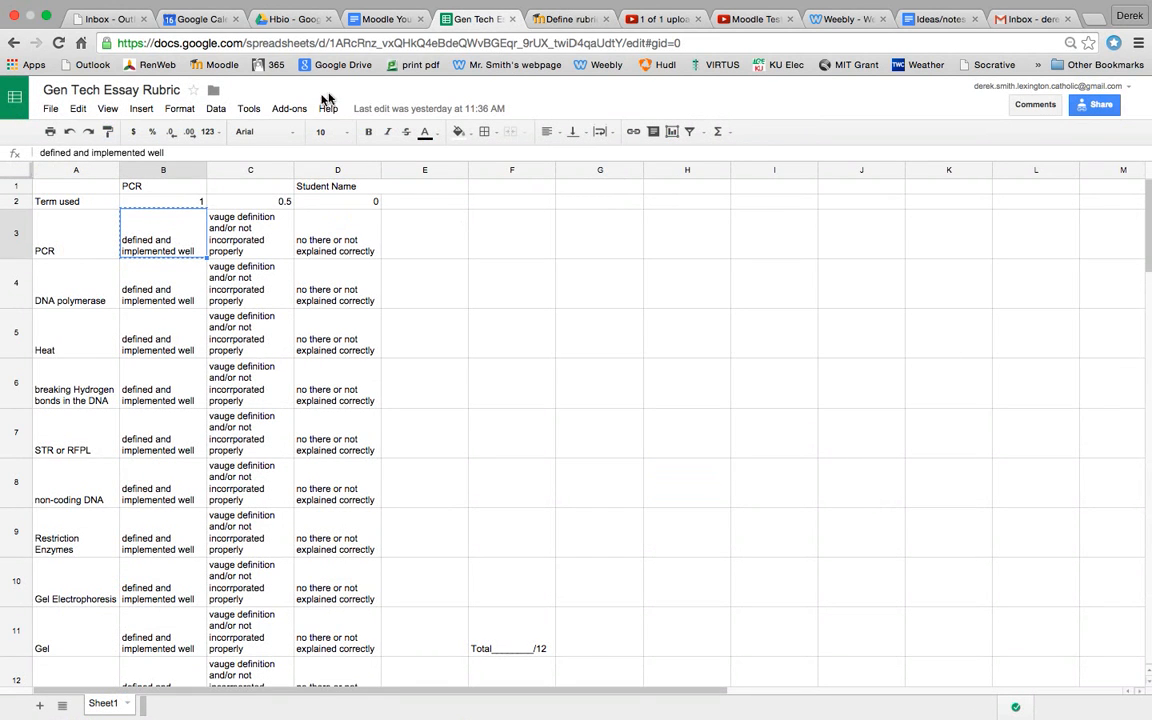
{"action": "left_click", "coordinate": [560, 24]}
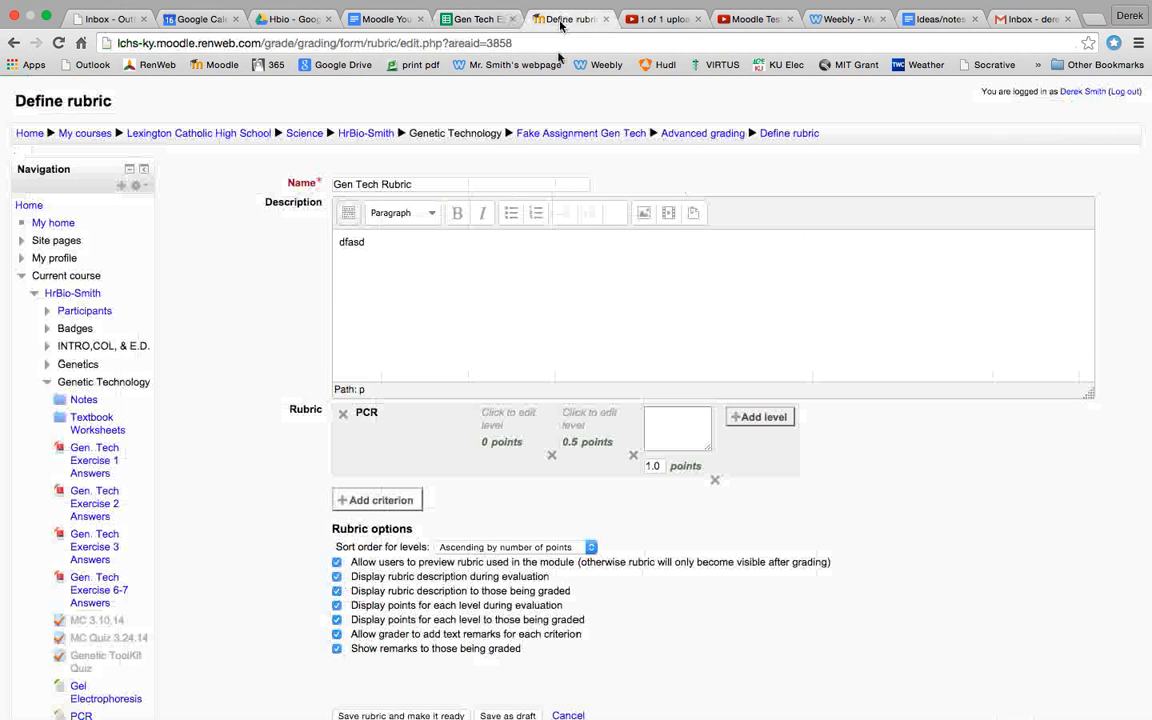
{"action": "left_click", "coordinate": [650, 434]}
{"action": "type", "text": "defined and implemented well"}
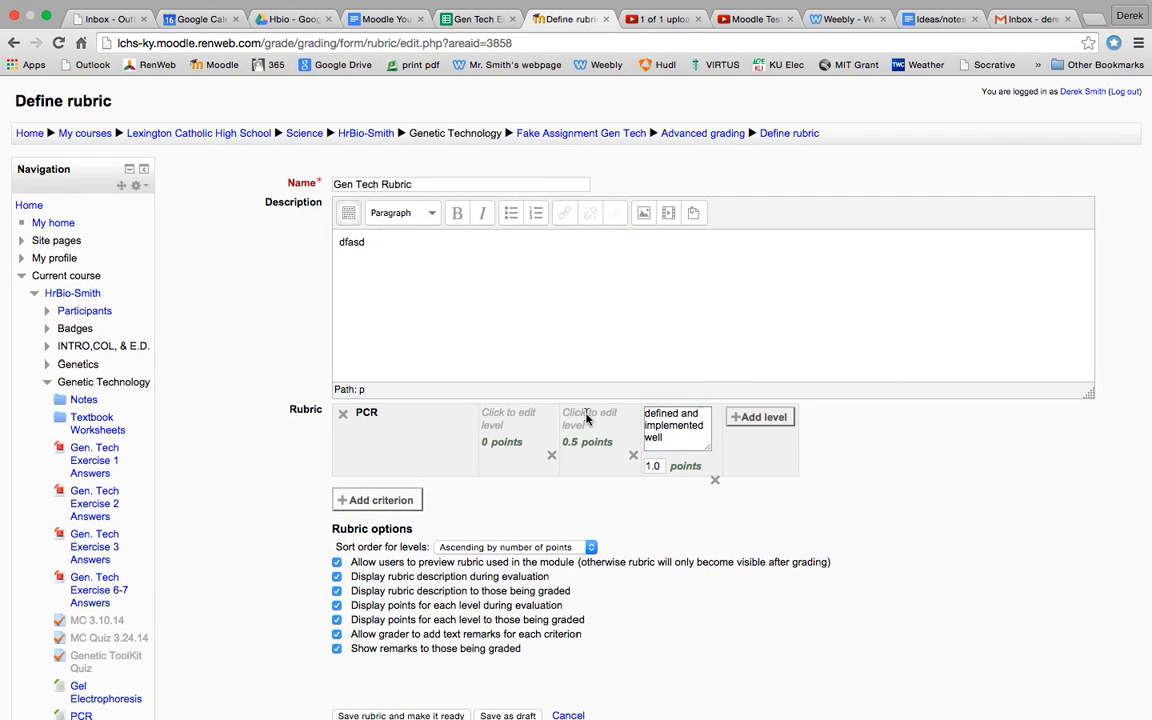
Copy the PCR row's 0.5-point description about a vague definition from the spreadsheet into the PCR criterion's 0.5-point level
{"action": "left_click", "coordinate": [589, 420]}
{"action": "left_click", "coordinate": [462, 22]}
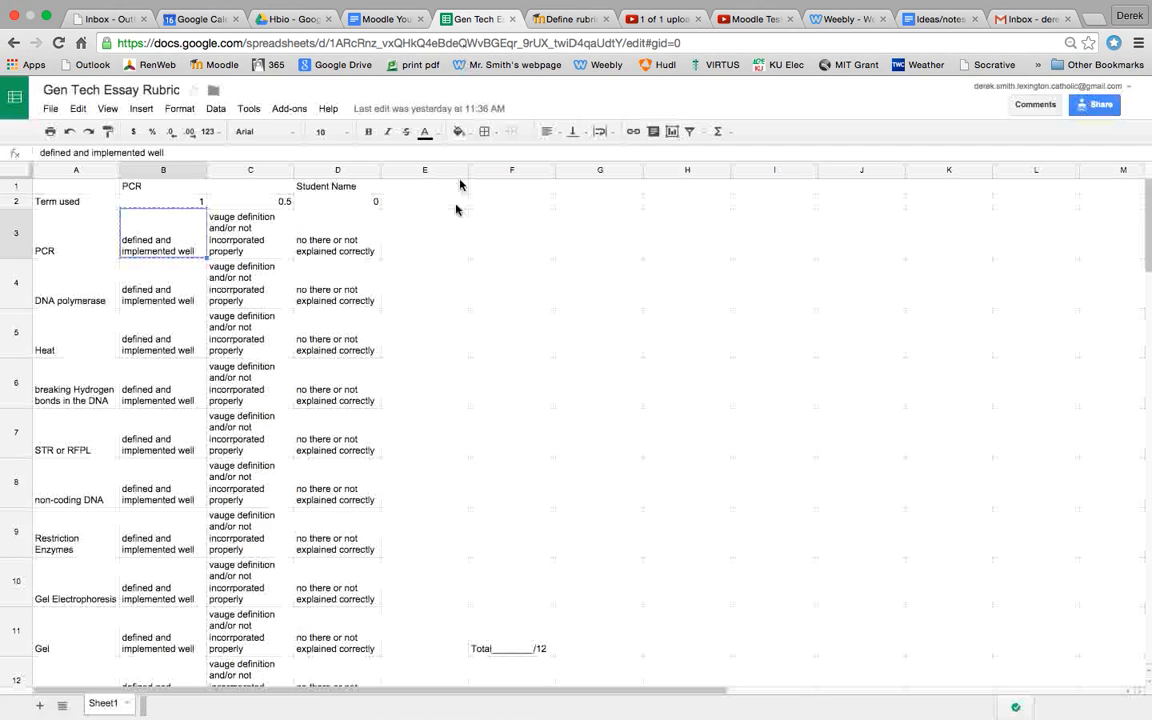
{"action": "left_click", "coordinate": [248, 232]}
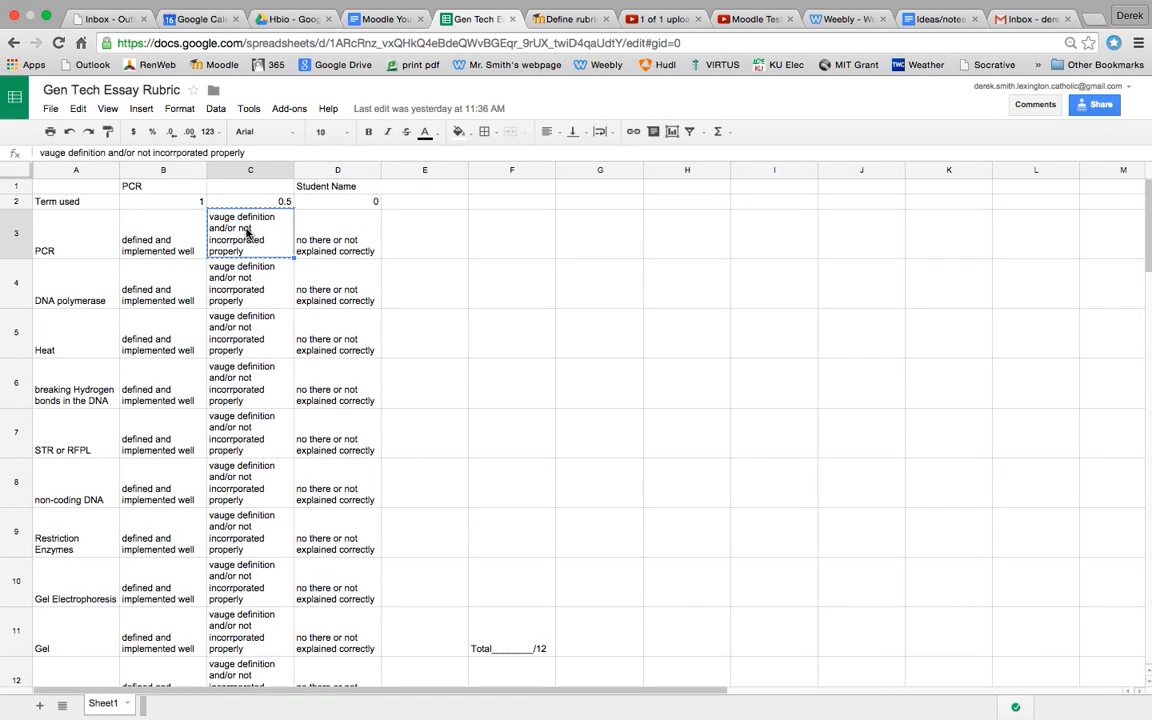
{"action": "left_click", "coordinate": [550, 20]}
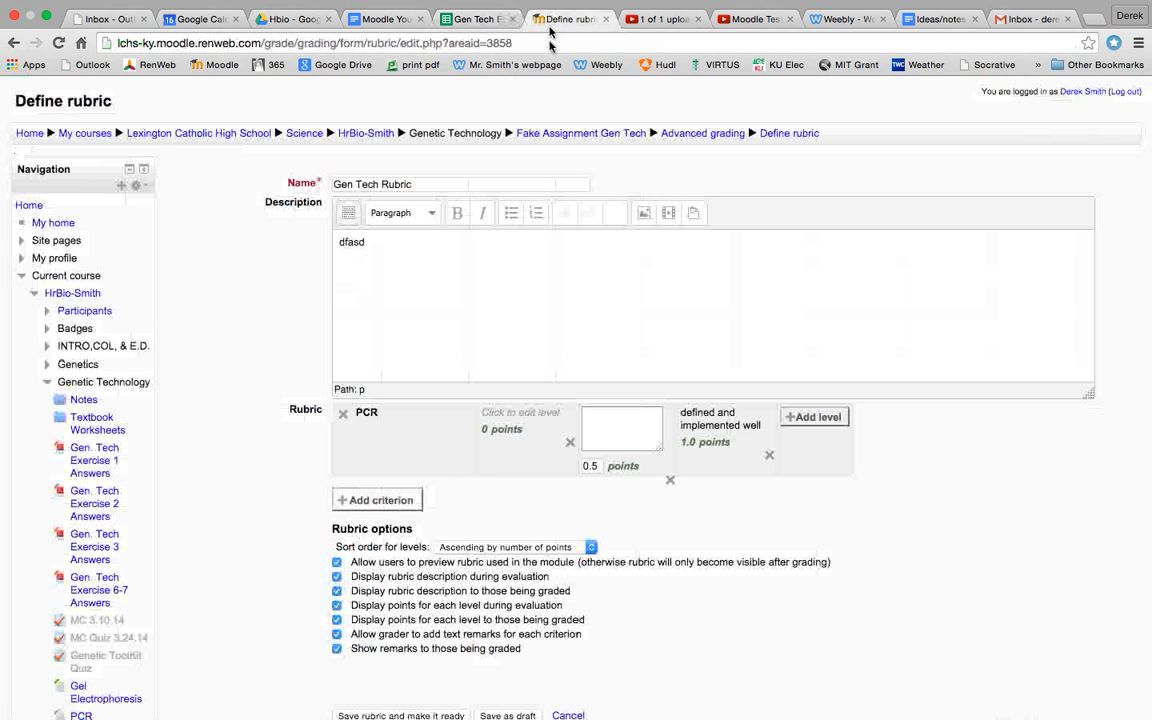
{"action": "left_click", "coordinate": [597, 424]}
{"action": "type", "text": "vauge definition and/or not incorporated properly"}
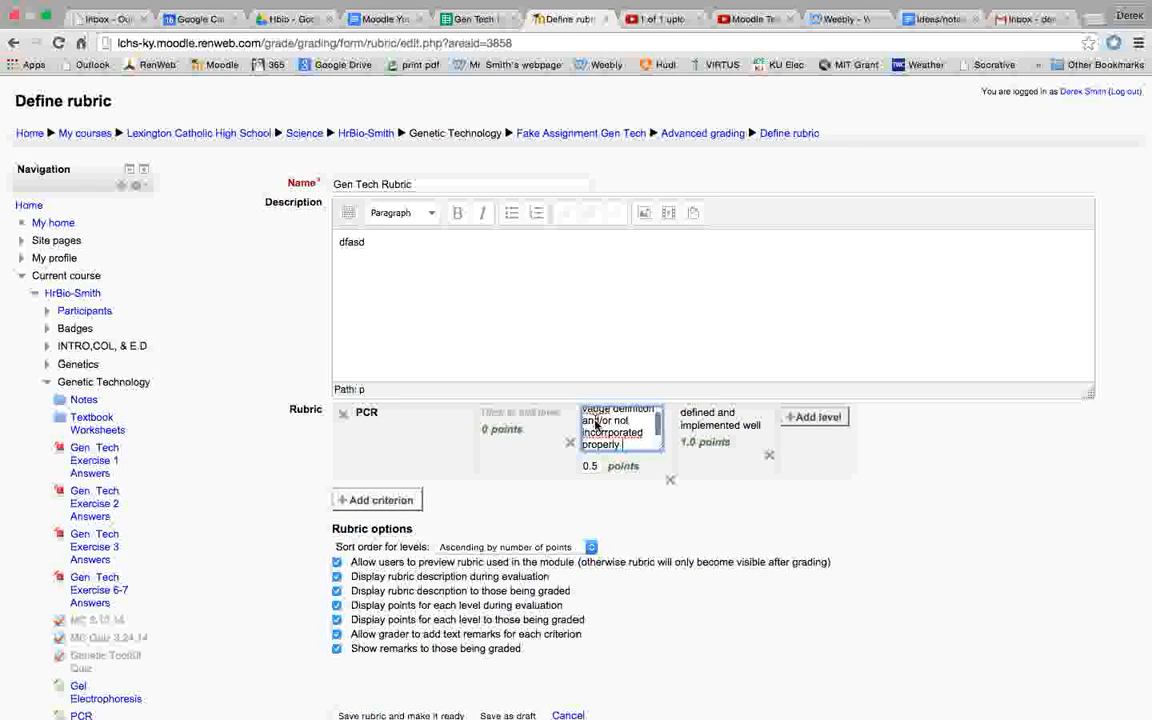
{"action": "left_click", "coordinate": [522, 413]}
Correct the misspelled words in the 0.5-point level description to "incorporated" and "vague"
{"action": "left_click", "coordinate": [625, 428]}
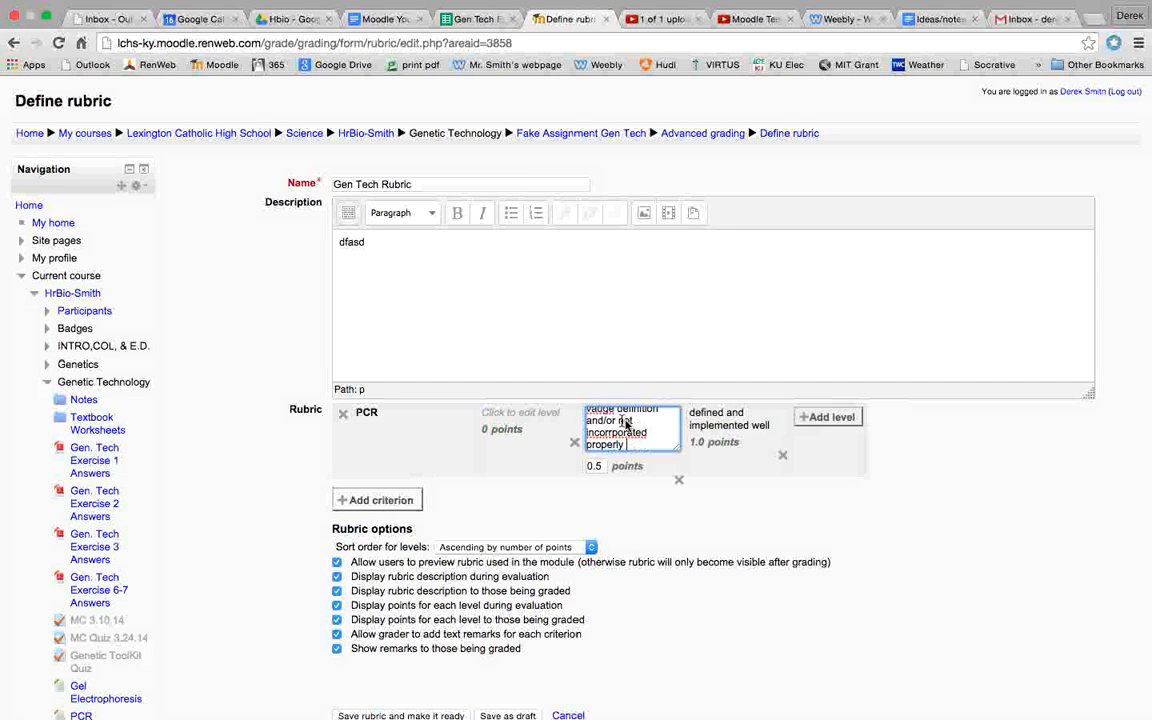
{"action": "right_click", "coordinate": [625, 433]}
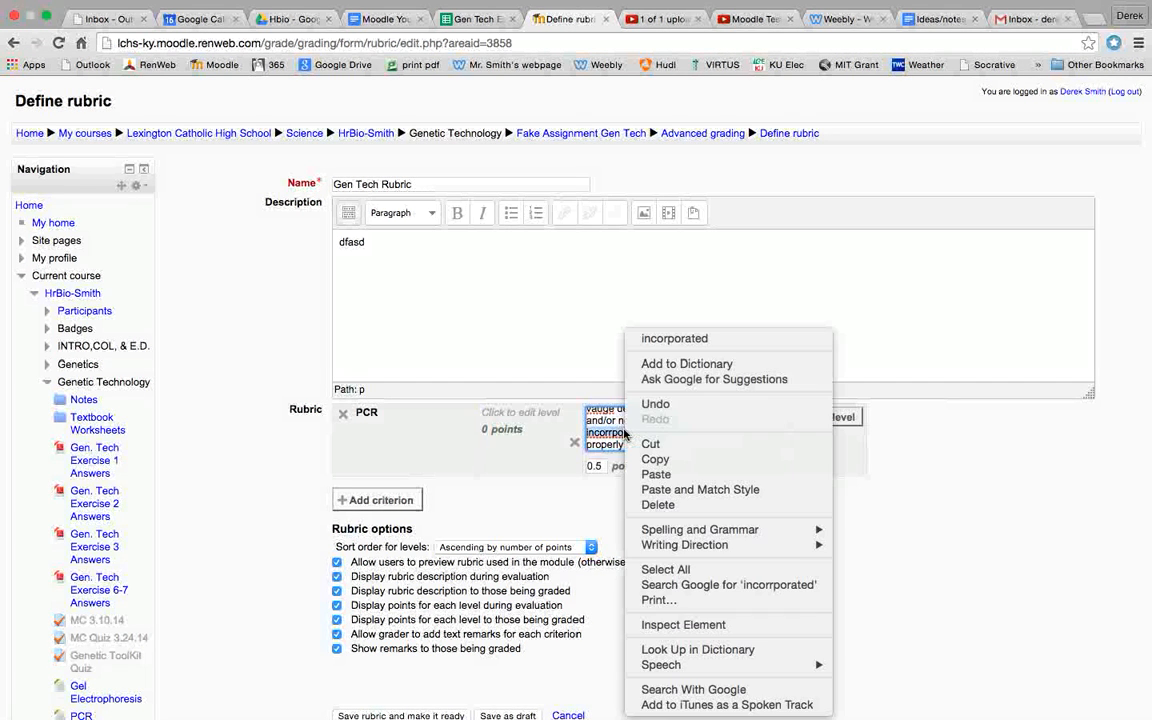
{"action": "left_click", "coordinate": [668, 336]}
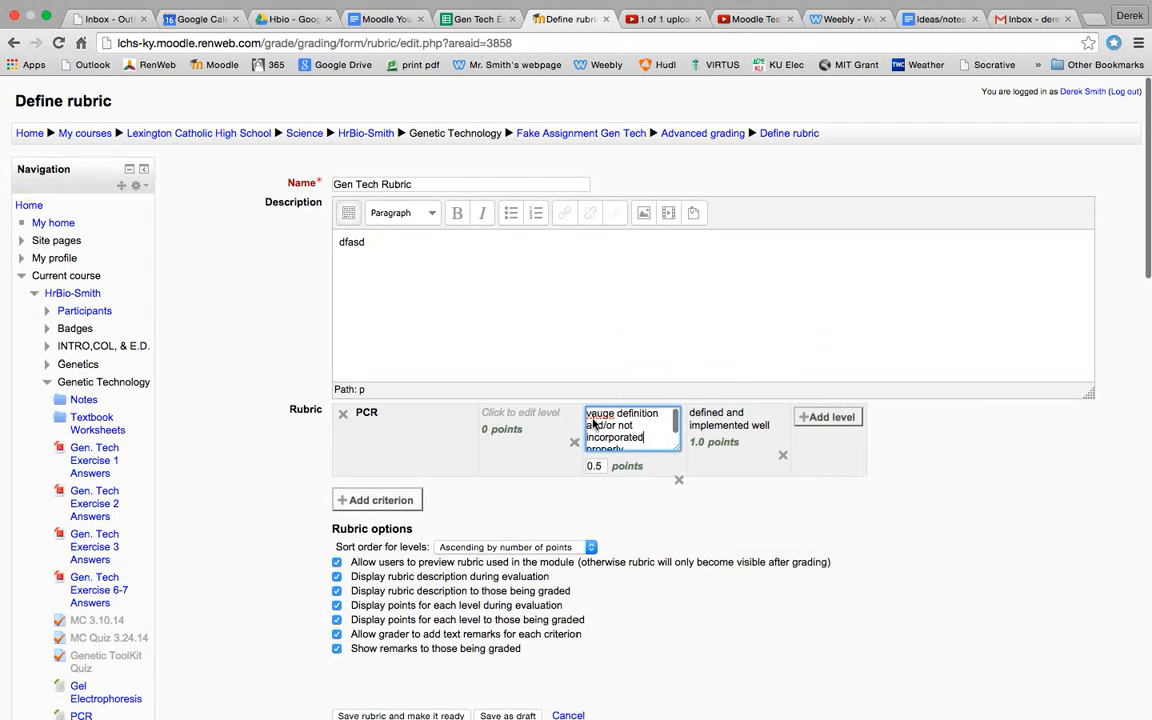
{"action": "right_click", "coordinate": [593, 416]}
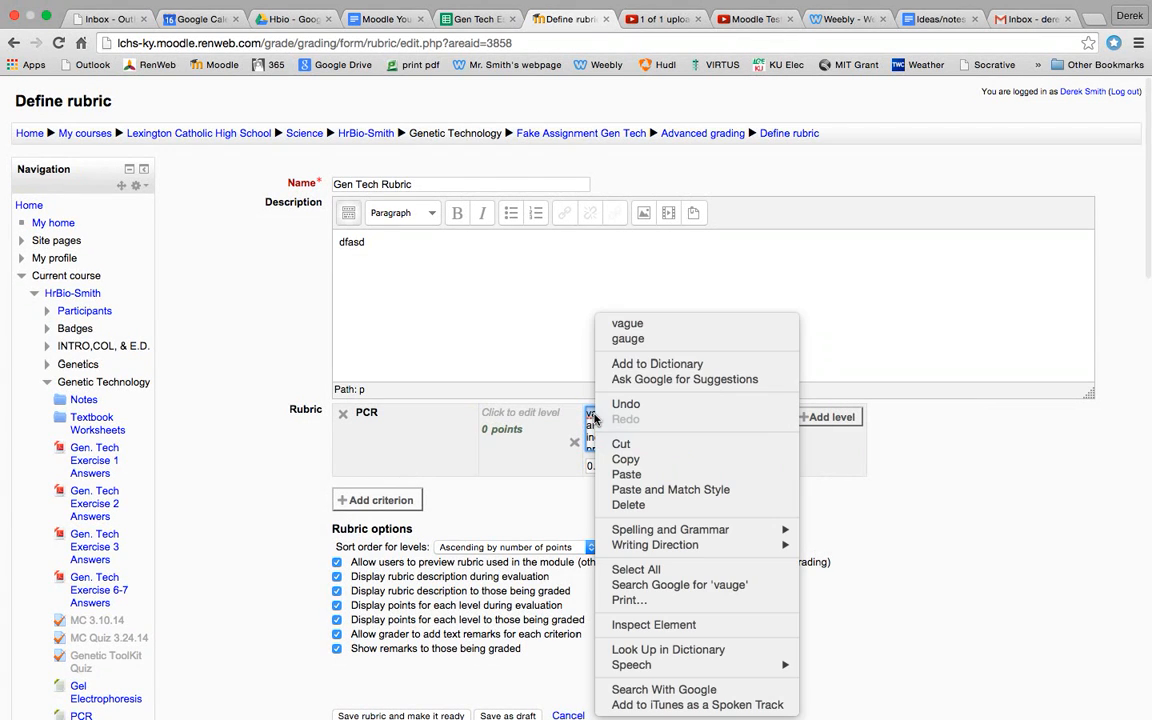
{"action": "left_click", "coordinate": [634, 330]}
{"action": "scroll", "coordinate": [593, 449], "scroll_direction": "down", "scroll_amount": 1}
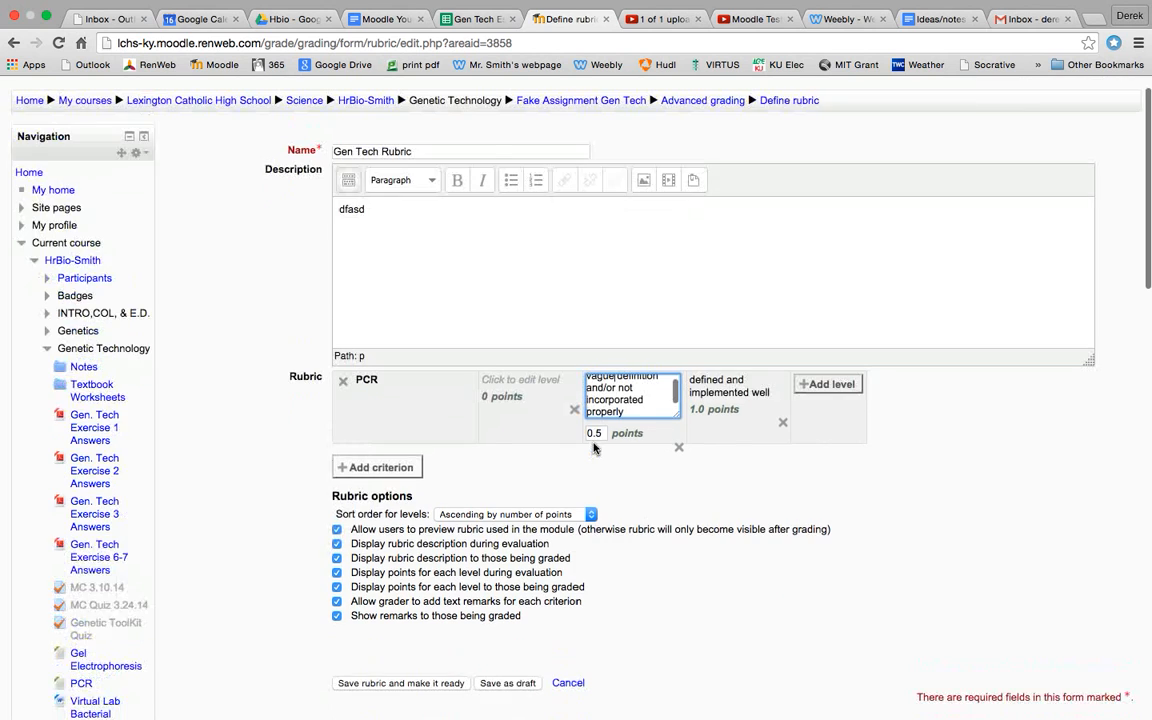
Copy "no there or not explained correctly" from the spreadsheet's PCR row into the PCR criterion's 0-point level and finish editing the level
{"action": "left_click", "coordinate": [478, 19]}
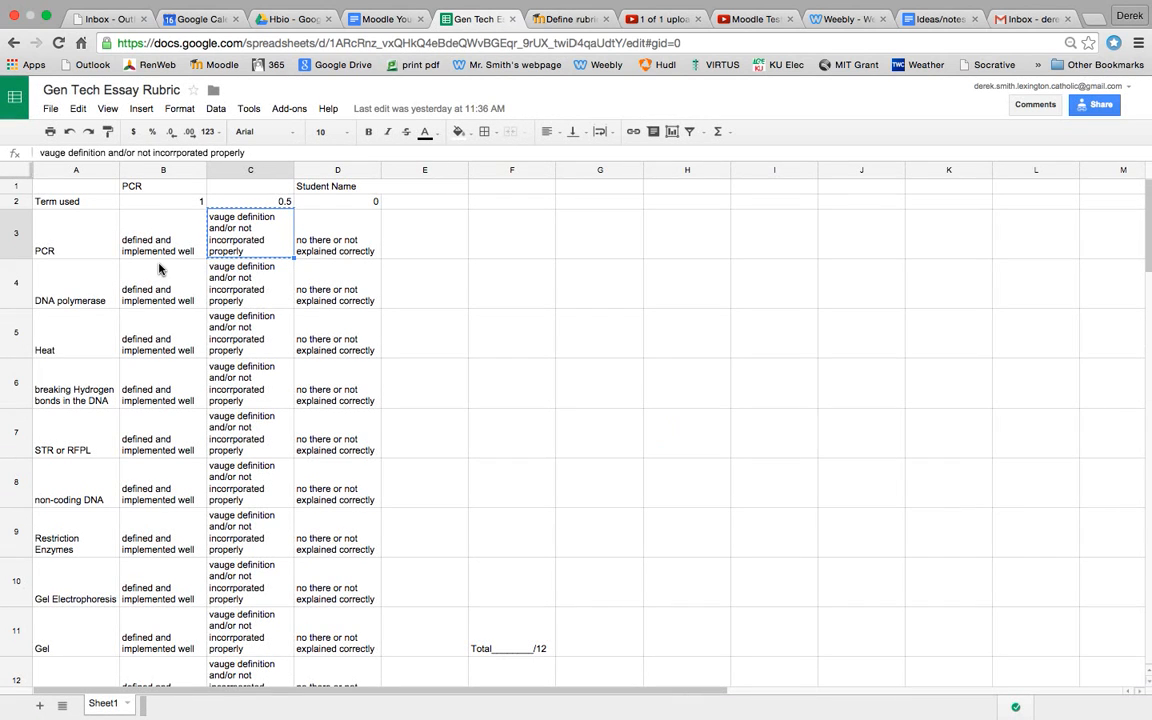
{"action": "left_click", "coordinate": [332, 240]}
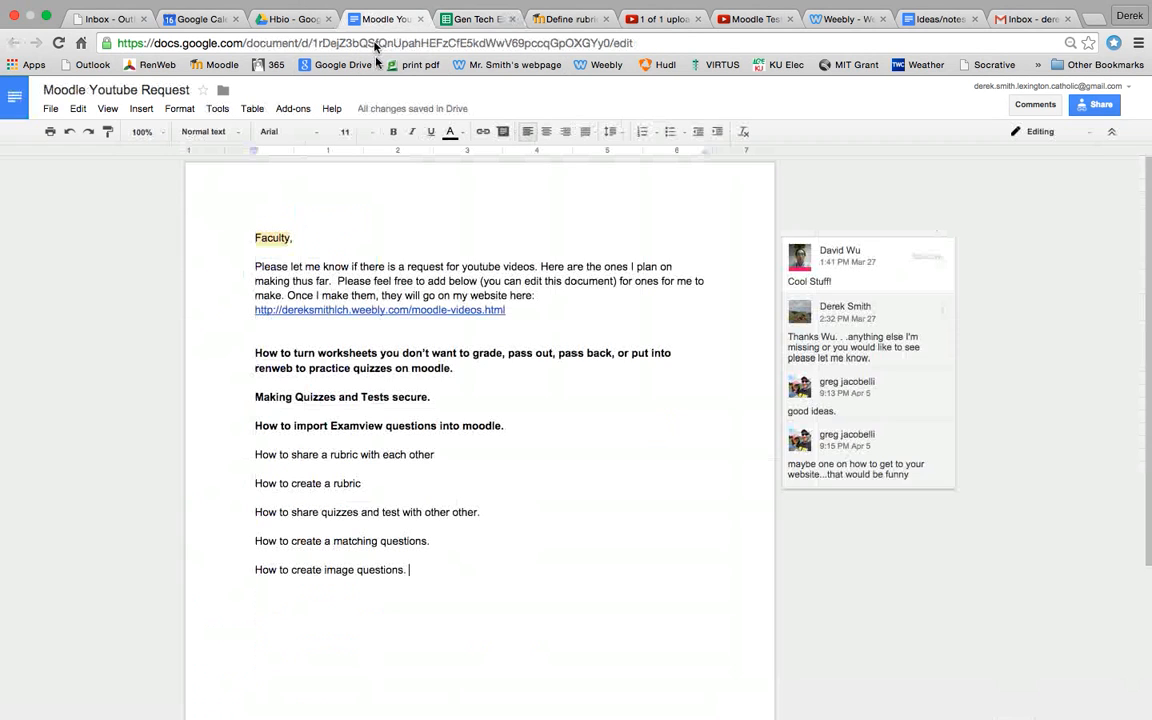
{"action": "left_click", "coordinate": [378, 19]}
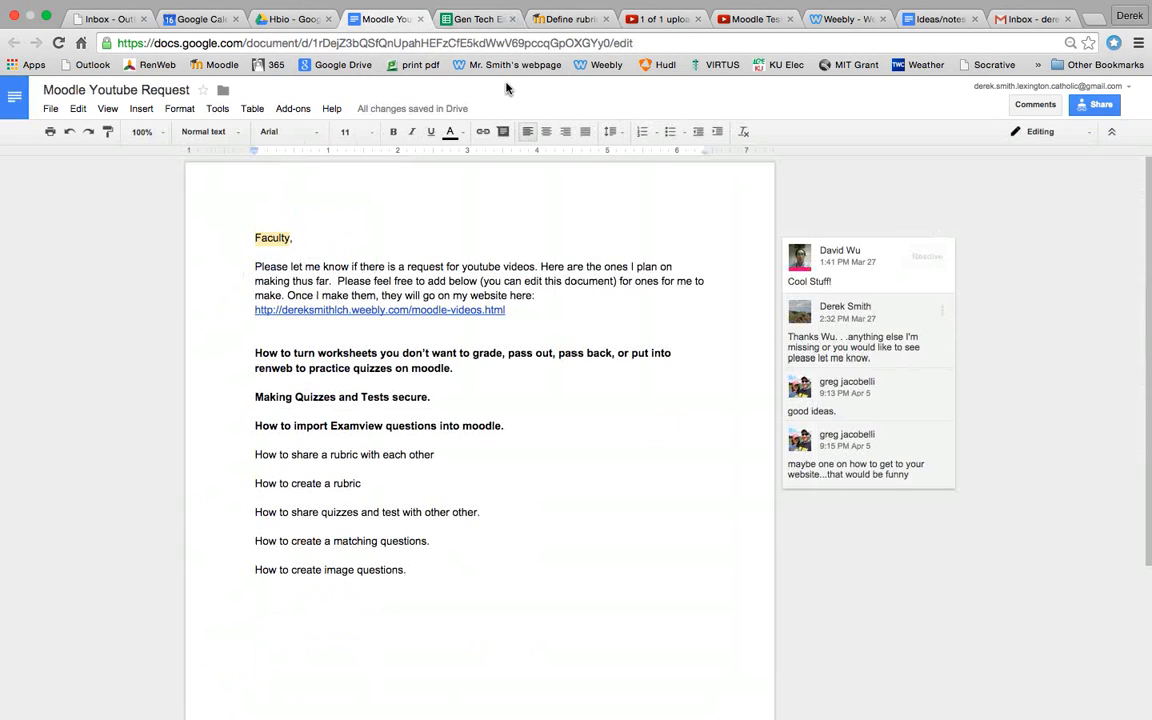
{"action": "left_click", "coordinate": [475, 18]}
{"action": "left_click", "coordinate": [548, 18]}
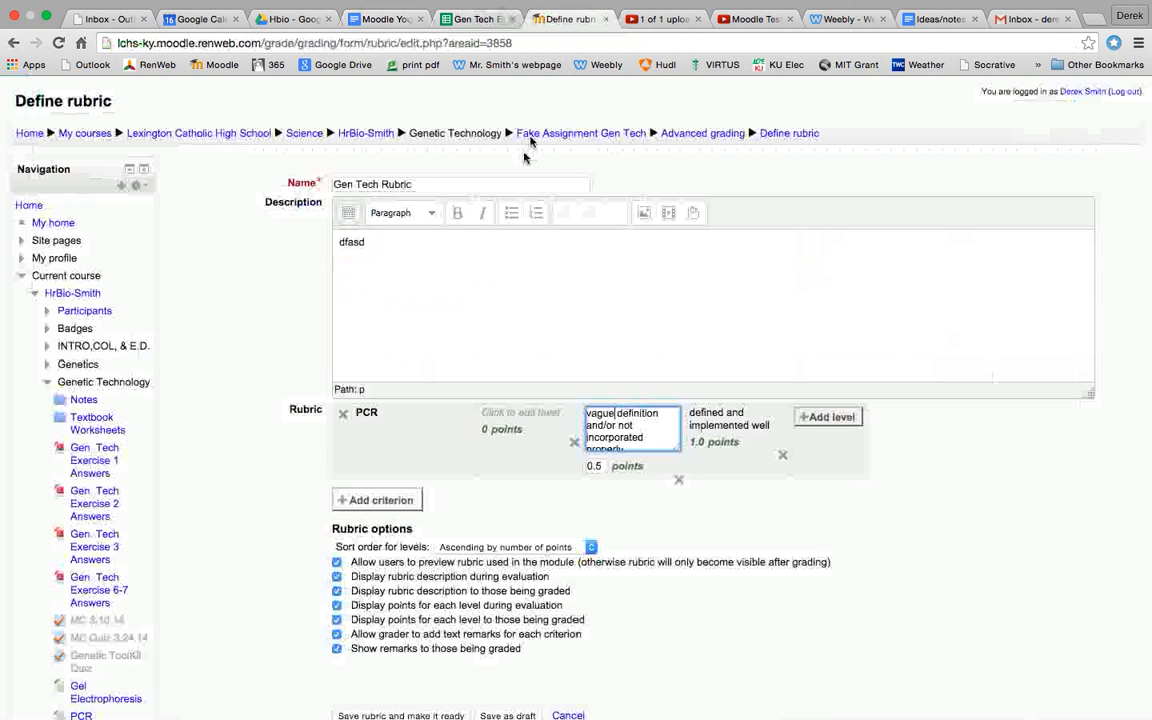
{"action": "left_click", "coordinate": [497, 420]}
{"action": "key", "text": "super+v"}
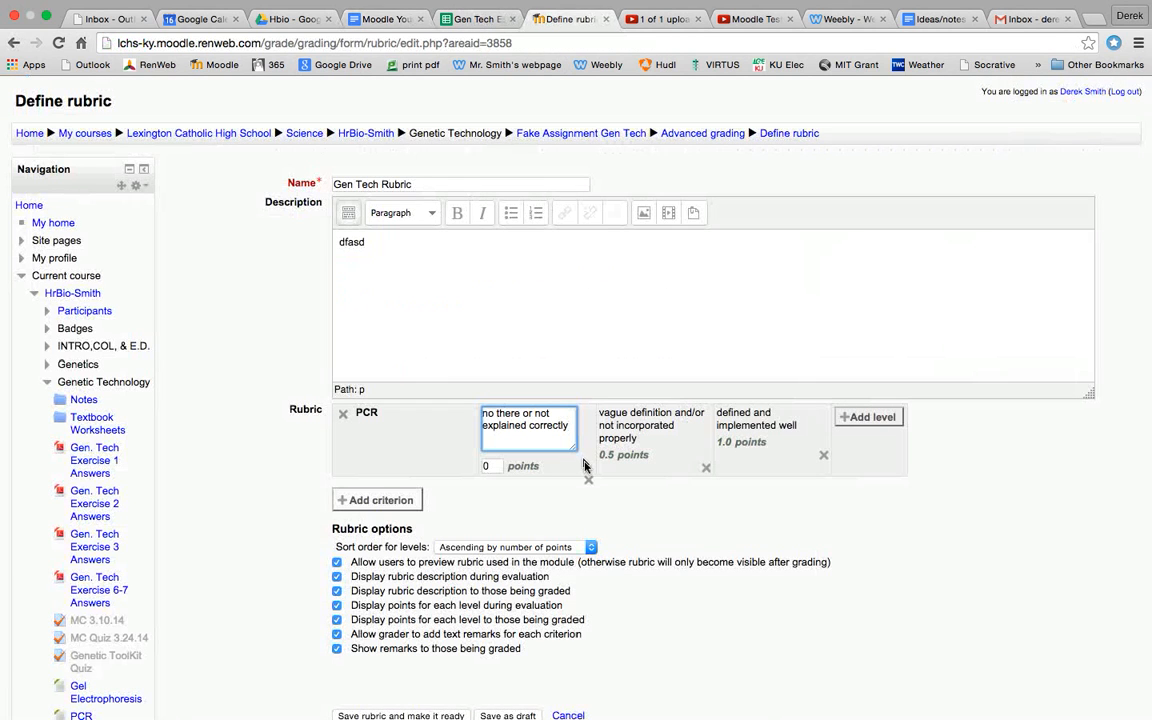
{"action": "left_click", "coordinate": [798, 497]}
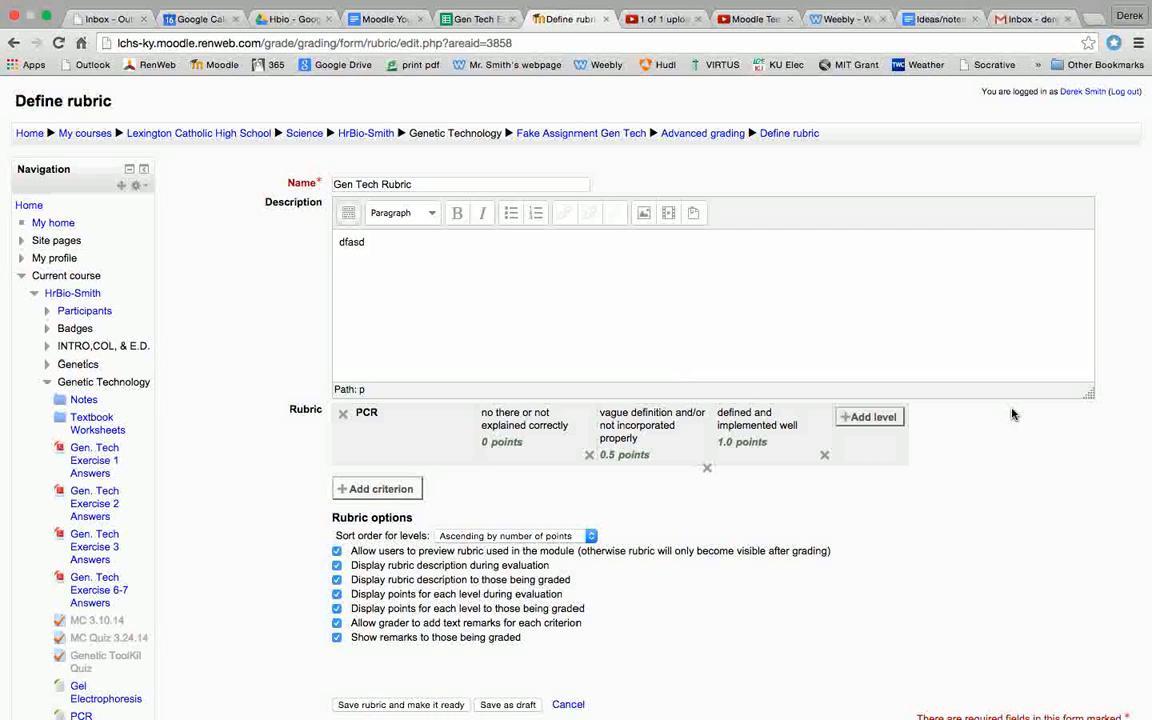
Add a second criterion to the rubric and copy the PCR criterion's 0-point description into its 0-point level
{"action": "left_click", "coordinate": [380, 489]}
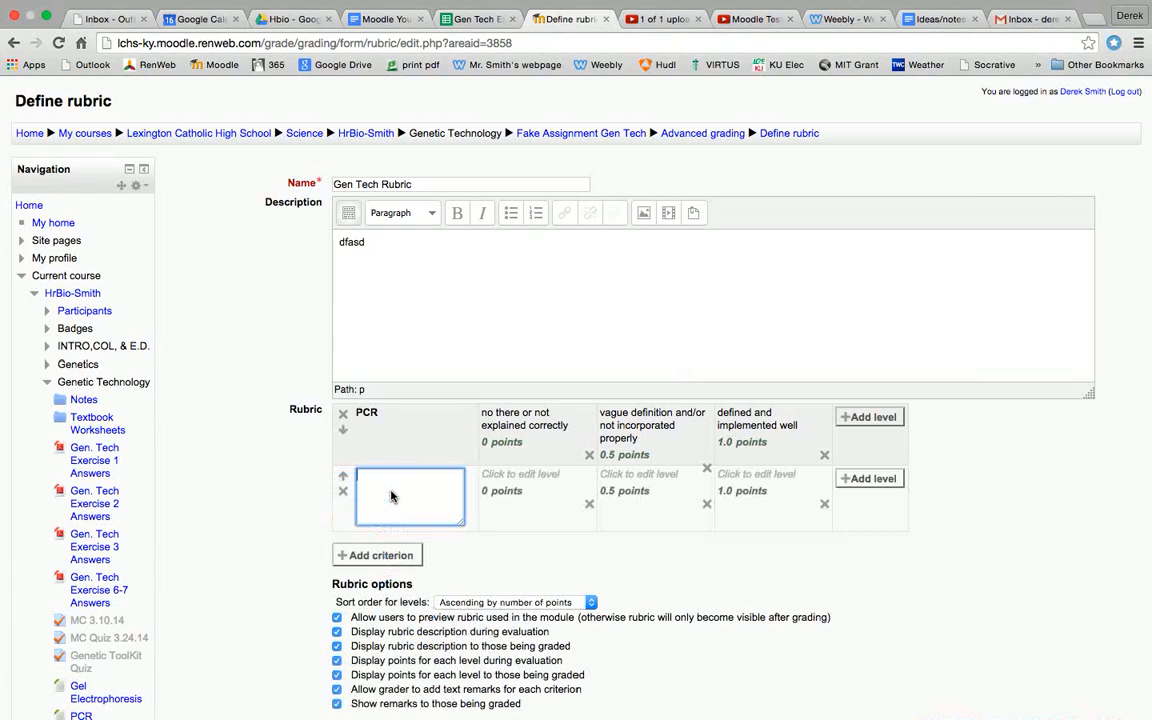
{"action": "left_click", "coordinate": [501, 426]}
{"action": "left_click_drag", "start_coordinate": [572, 419], "coordinate": [474, 411]}
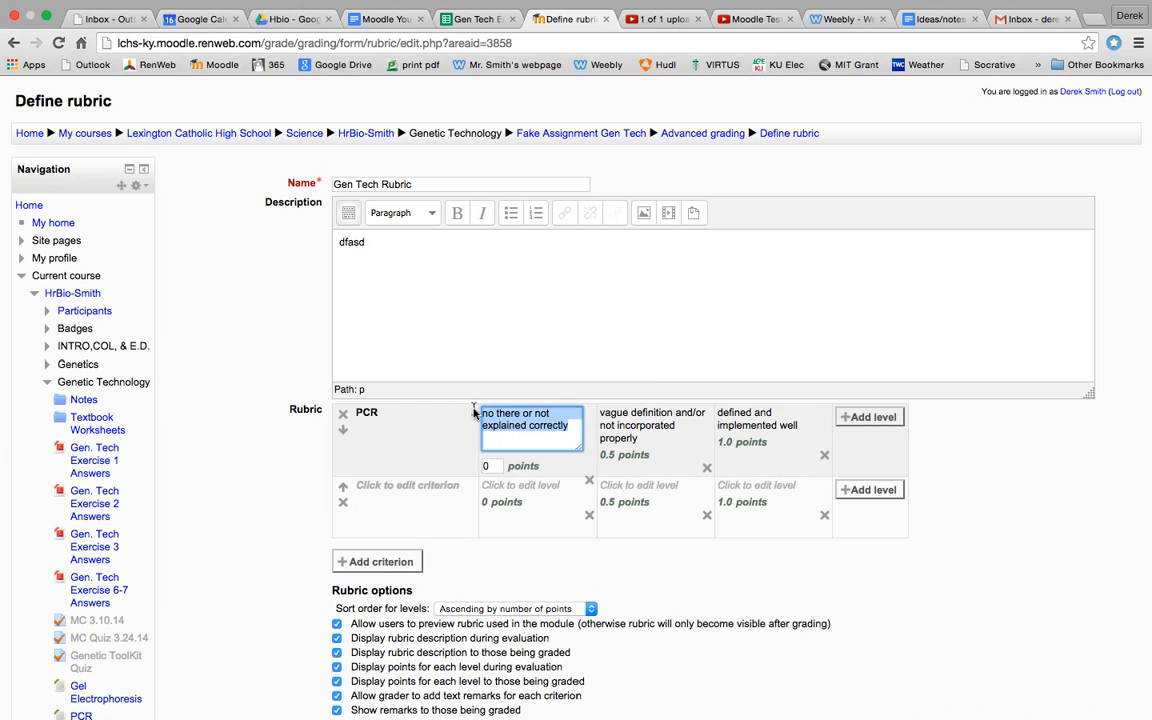
{"action": "left_click", "coordinate": [511, 492]}
{"action": "key", "text": "ctrl+v"}
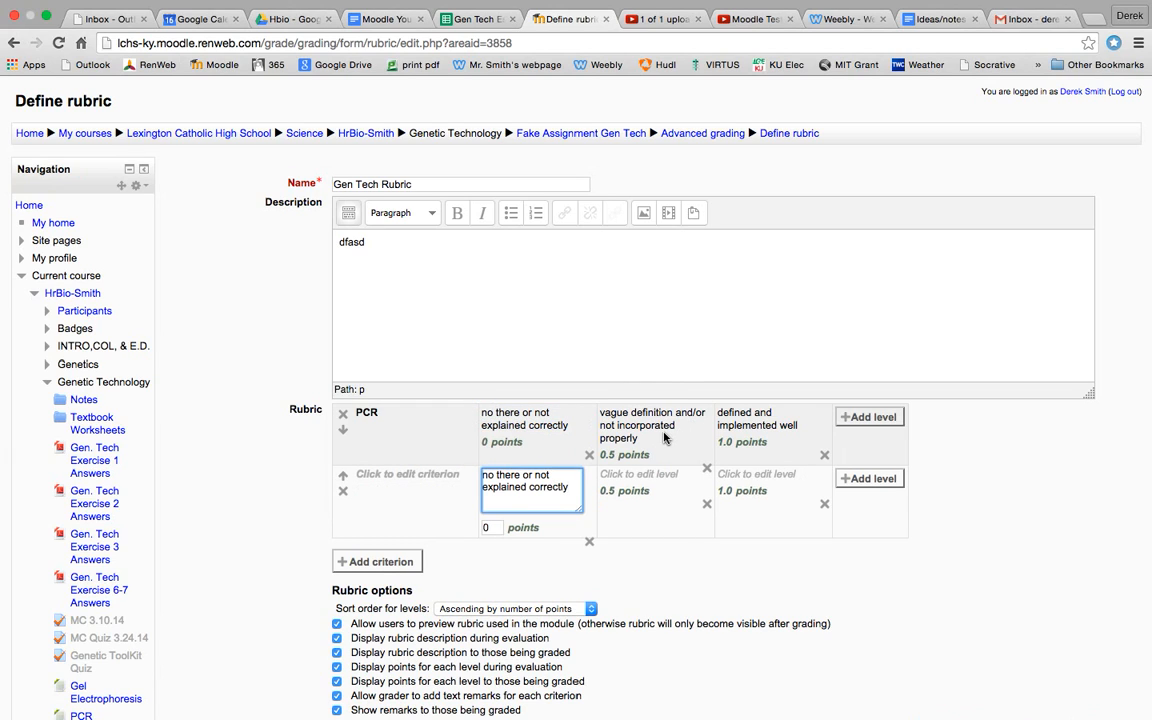
Copy the PCR criterion's 0.5-point description about a vague definition into the second criterion's 0.5-point level
{"action": "left_click", "coordinate": [650, 425]}
{"action": "left_click_drag", "start_coordinate": [698, 439], "coordinate": [591, 418]}
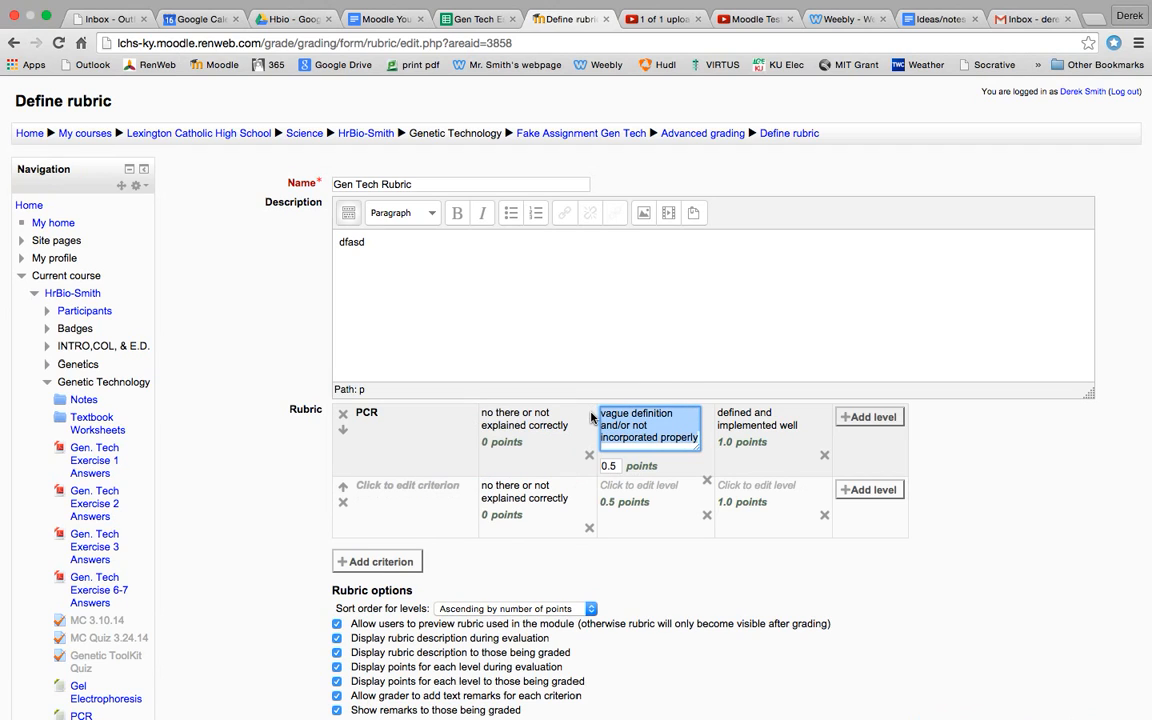
{"action": "left_click", "coordinate": [663, 488]}
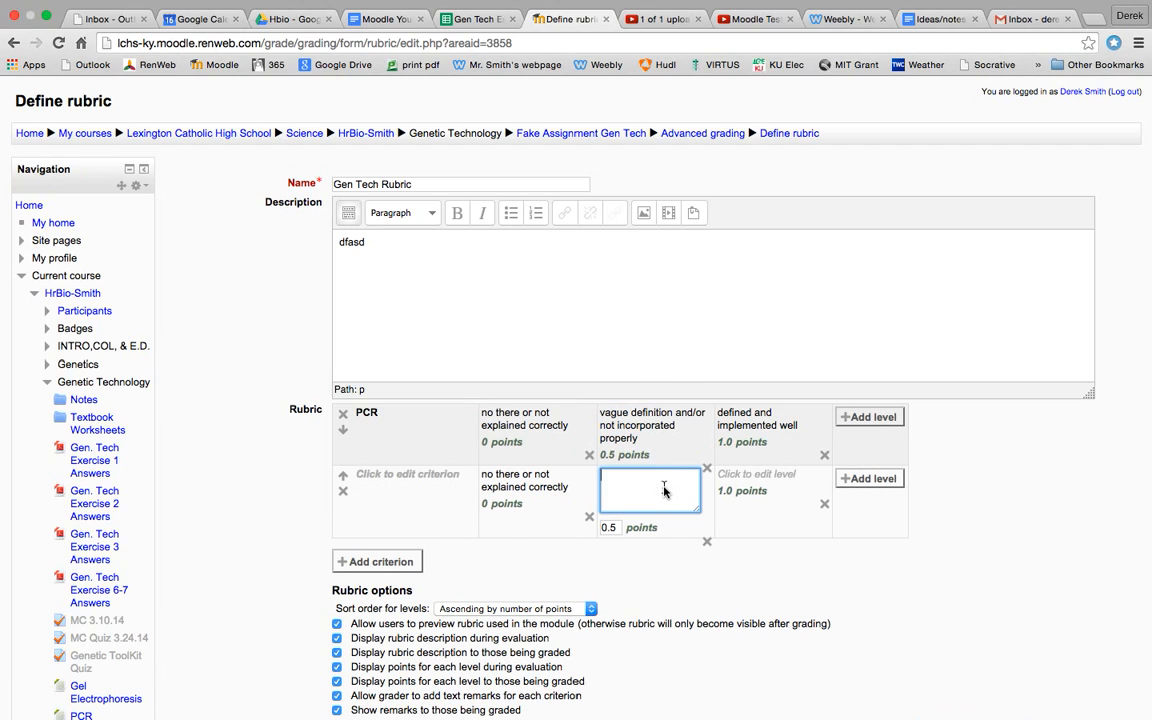
{"action": "key", "text": "ctrl+v"}
Copy "defined and implemented well" from the PCR criterion into the second criterion's 1.0-point level
{"action": "left_click", "coordinate": [790, 488]}
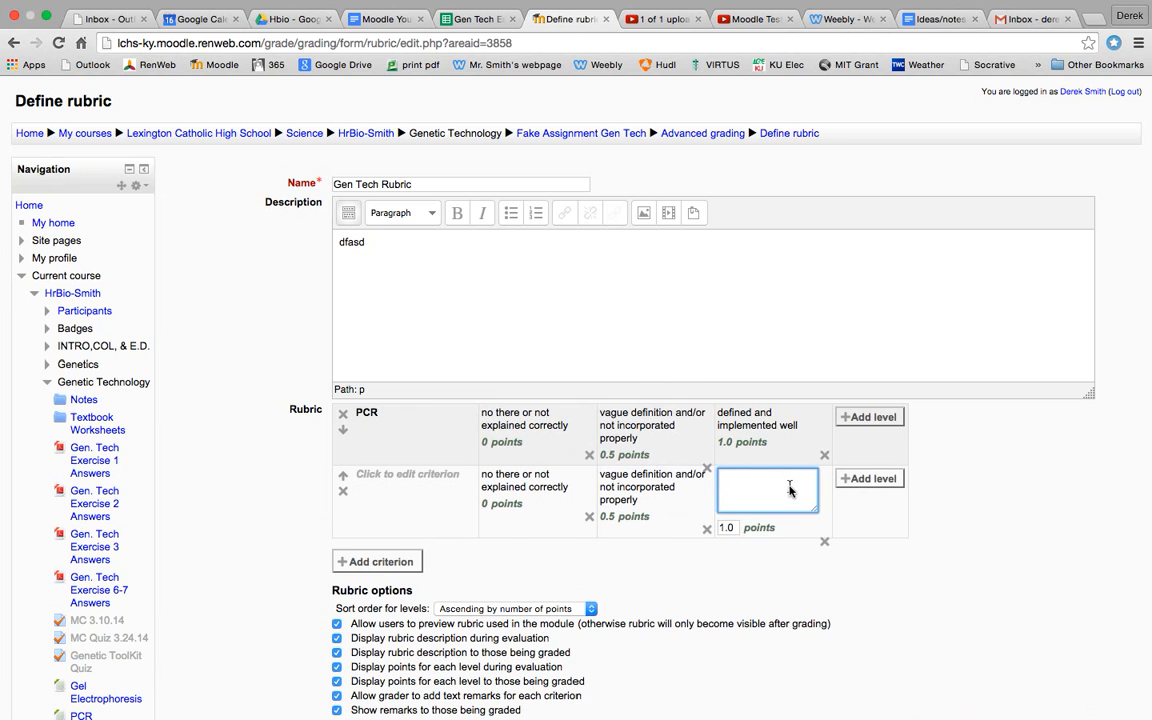
{"action": "left_click", "coordinate": [797, 429]}
{"action": "left_click_drag", "start_coordinate": [797, 429], "coordinate": [703, 412]}
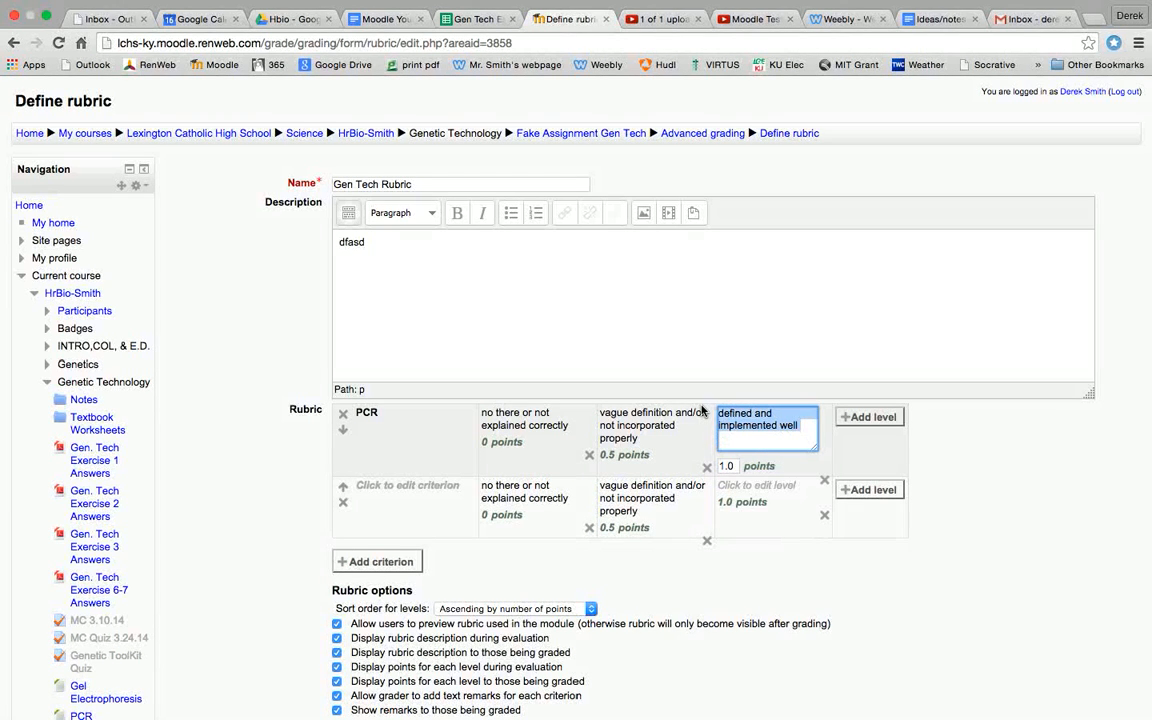
{"action": "left_click", "coordinate": [730, 492]}
{"action": "key", "text": "super+v"}
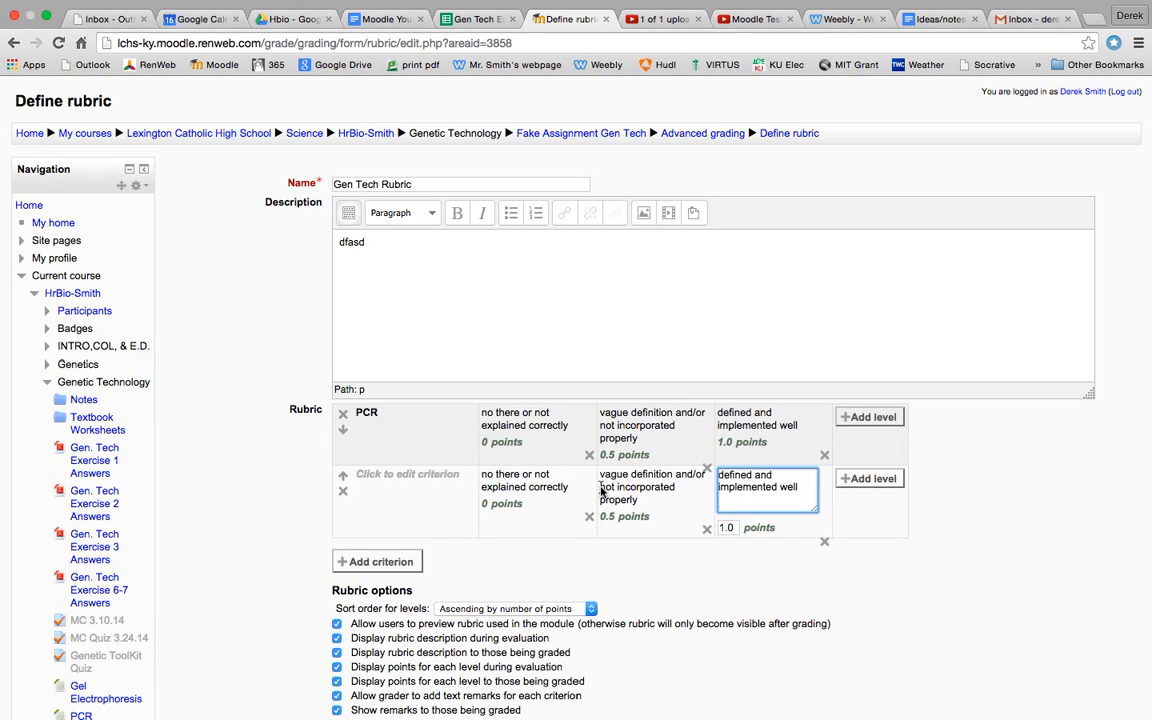
Name the second criterion "DNA polymerase", taking the term below PCR in the Gen Tech Essay Rubric spreadsheet
{"action": "left_click", "coordinate": [392, 476]}
{"action": "key", "text": "super+Tab"}
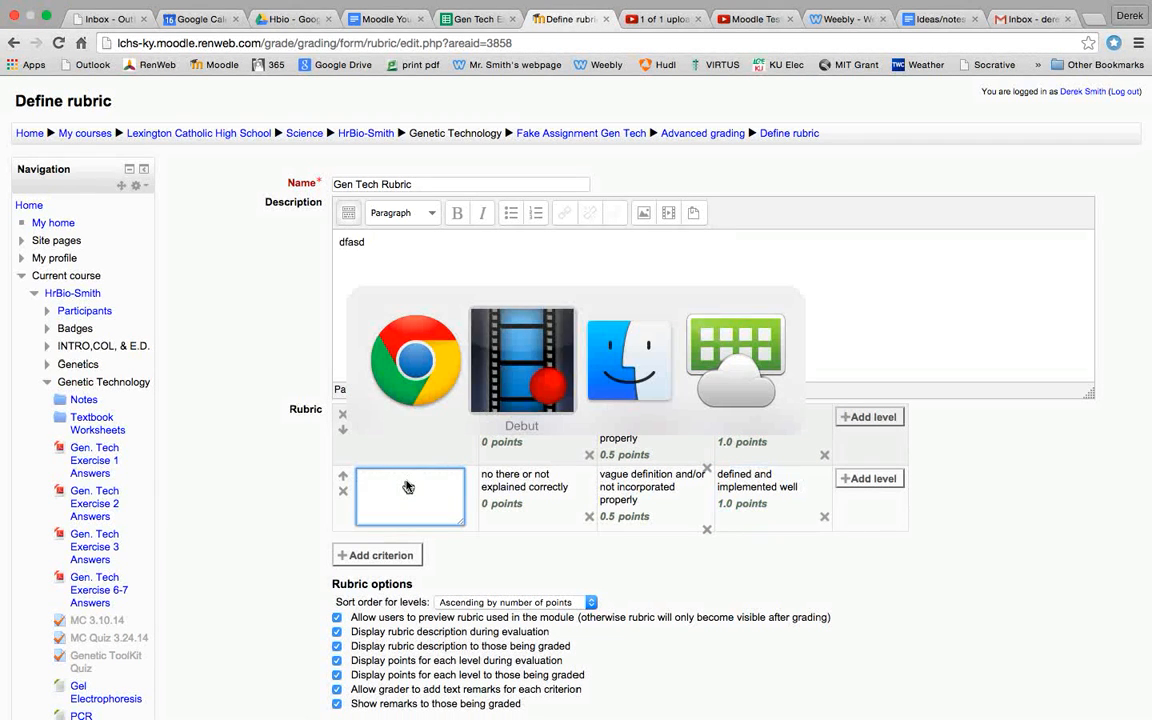
{"action": "key", "text": "super+shift+Tab"}
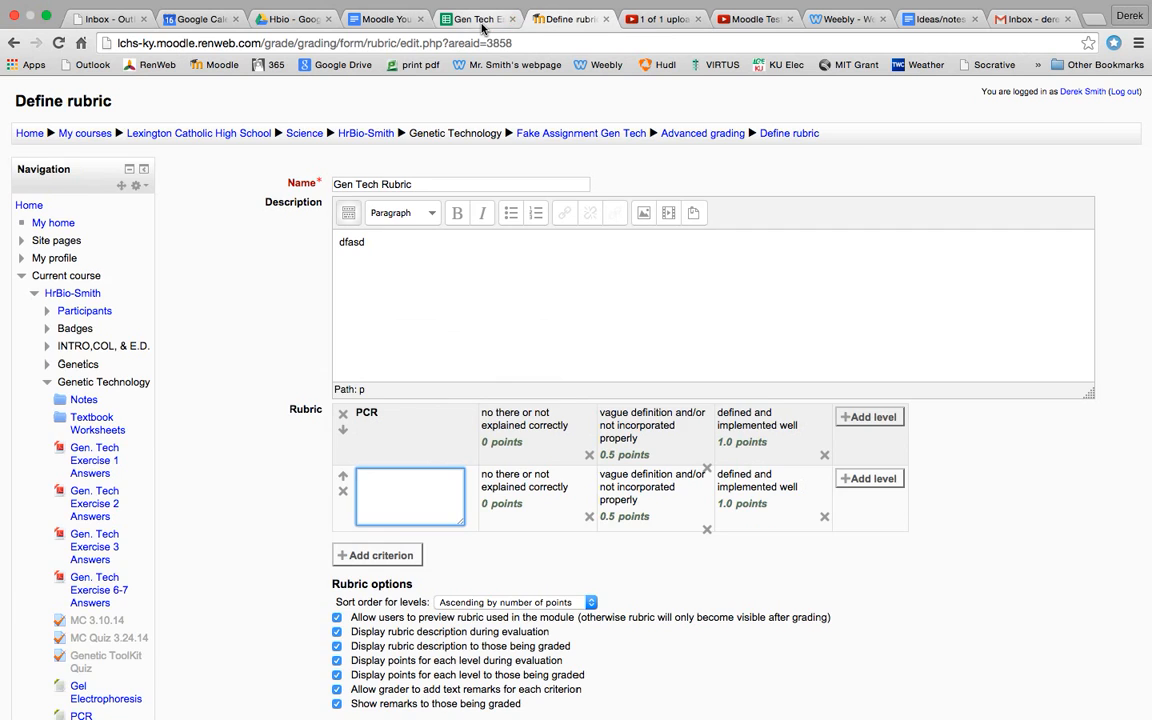
{"action": "left_click", "coordinate": [481, 26]}
{"action": "left_click", "coordinate": [74, 300]}
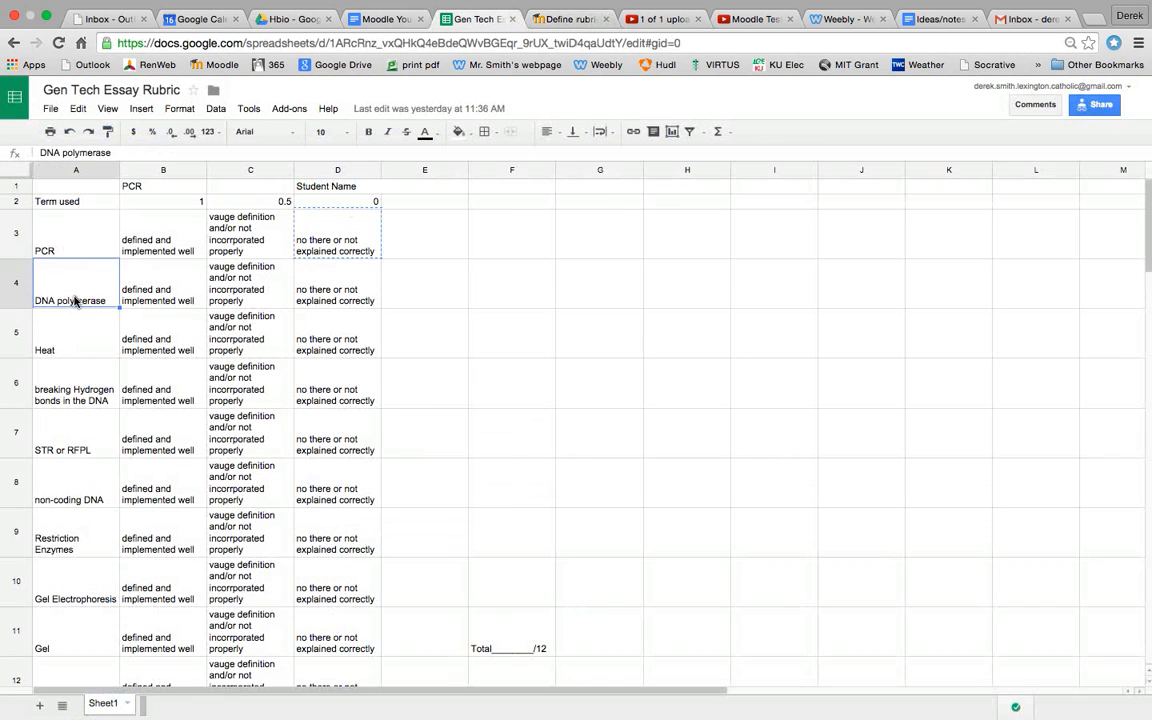
{"action": "left_click", "coordinate": [330, 22]}
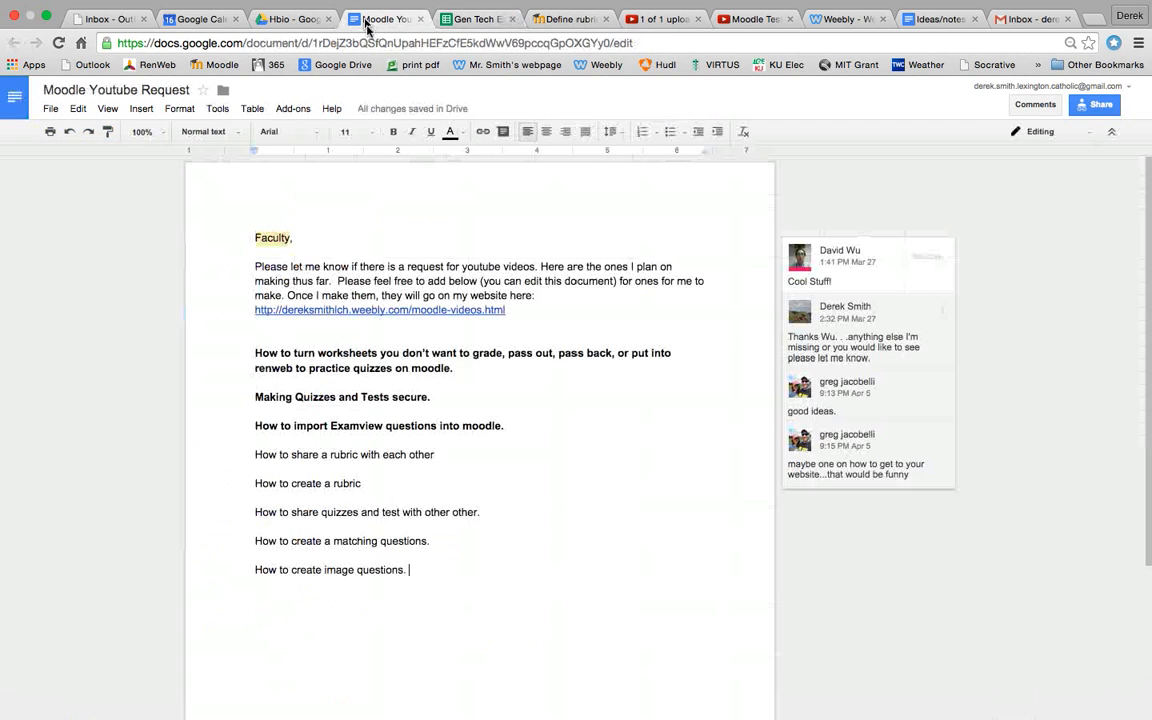
{"action": "left_click", "coordinate": [476, 18]}
{"action": "left_click", "coordinate": [556, 24]}
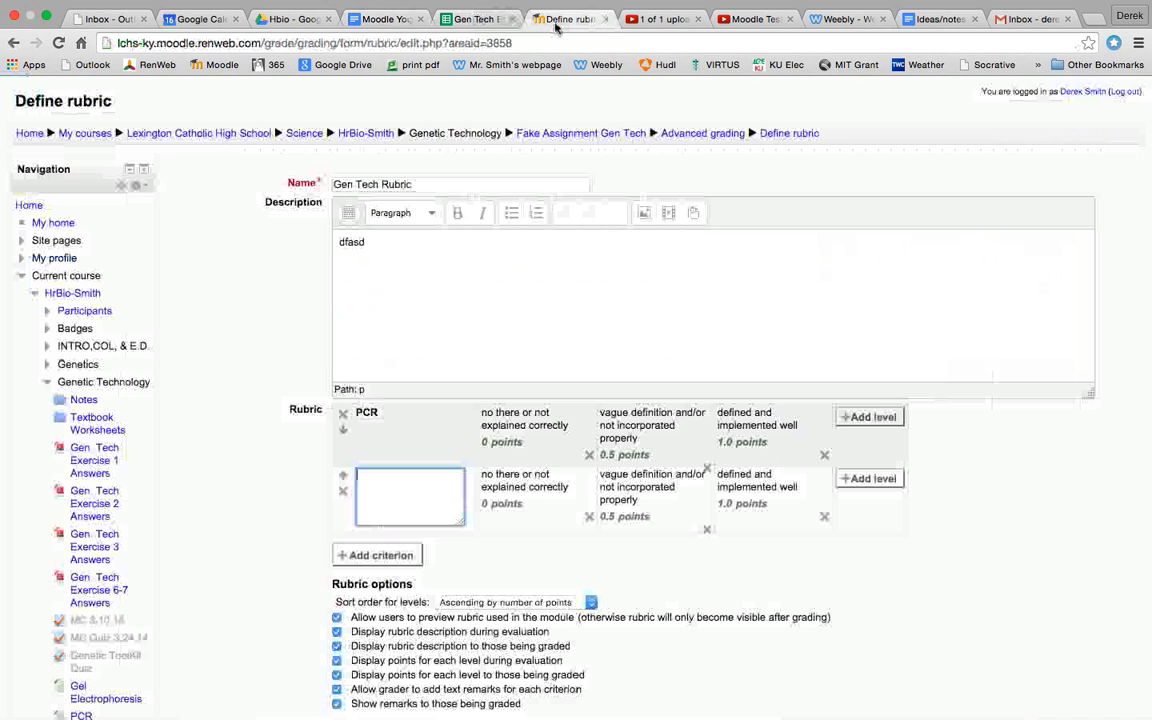
{"action": "type", "text": "DNA polymerase"}
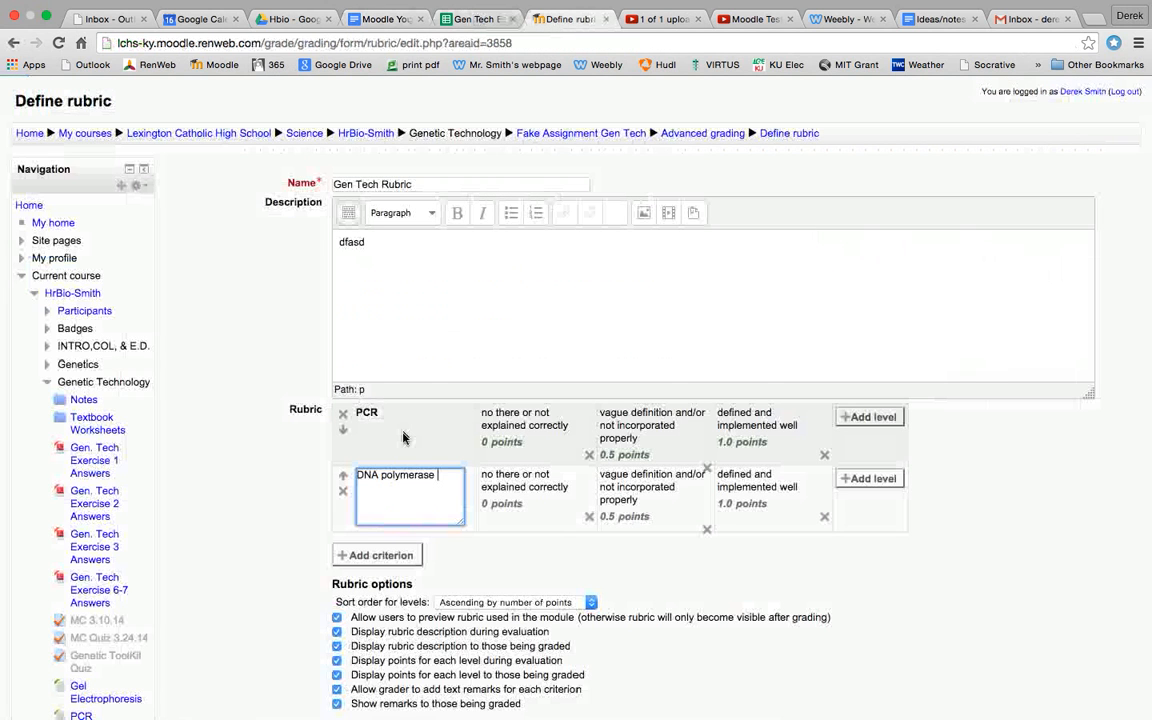
Save the Gen Tech Rubric and make it ready for use
{"action": "scroll", "coordinate": [427, 605], "scroll_direction": "down", "scroll_amount": 2}
{"action": "scroll", "coordinate": [427, 605], "scroll_direction": "down", "scroll_amount": 1}
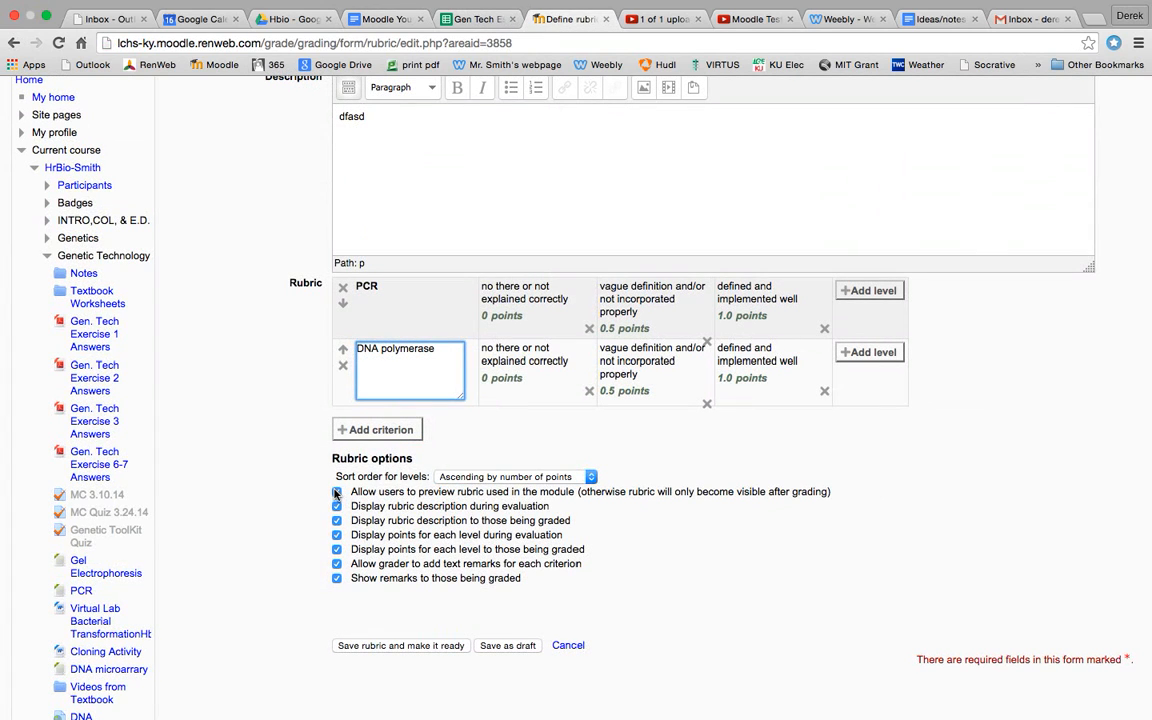
{"action": "left_click", "coordinate": [379, 646]}
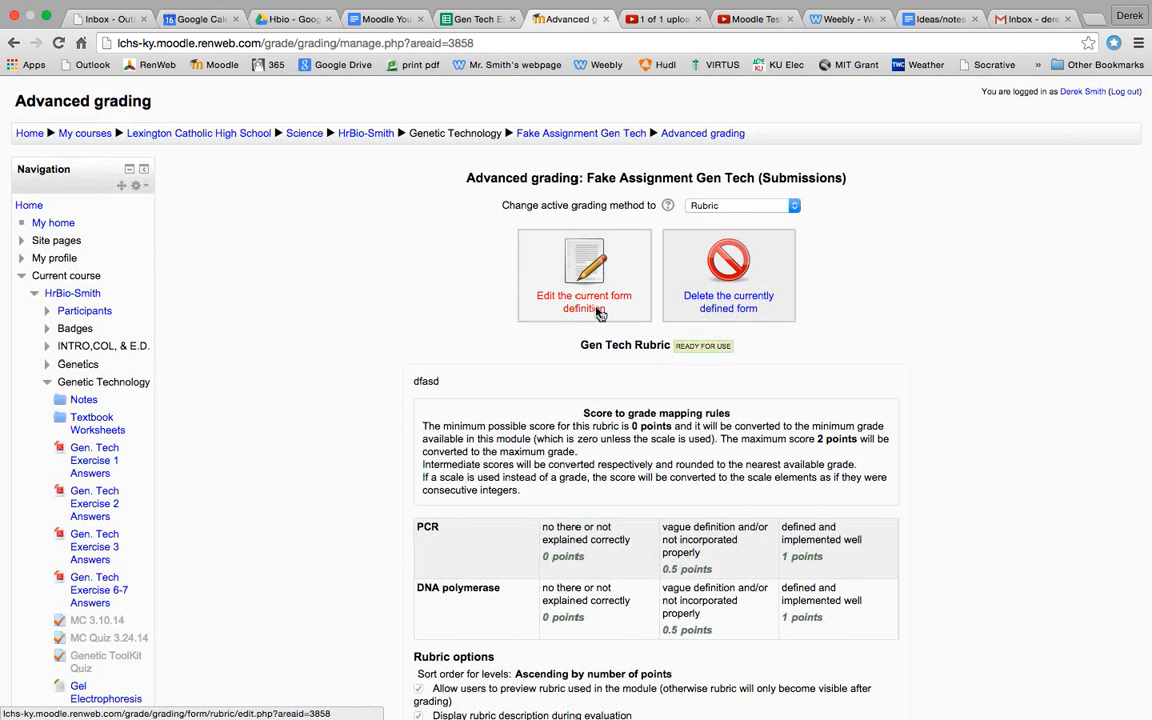
Review the saved rubric's criteria and options, and find the Fake Assignment Gen Tech assignment in the course navigation
{"action": "scroll", "coordinate": [620, 380], "scroll_direction": "down", "scroll_amount": 4}
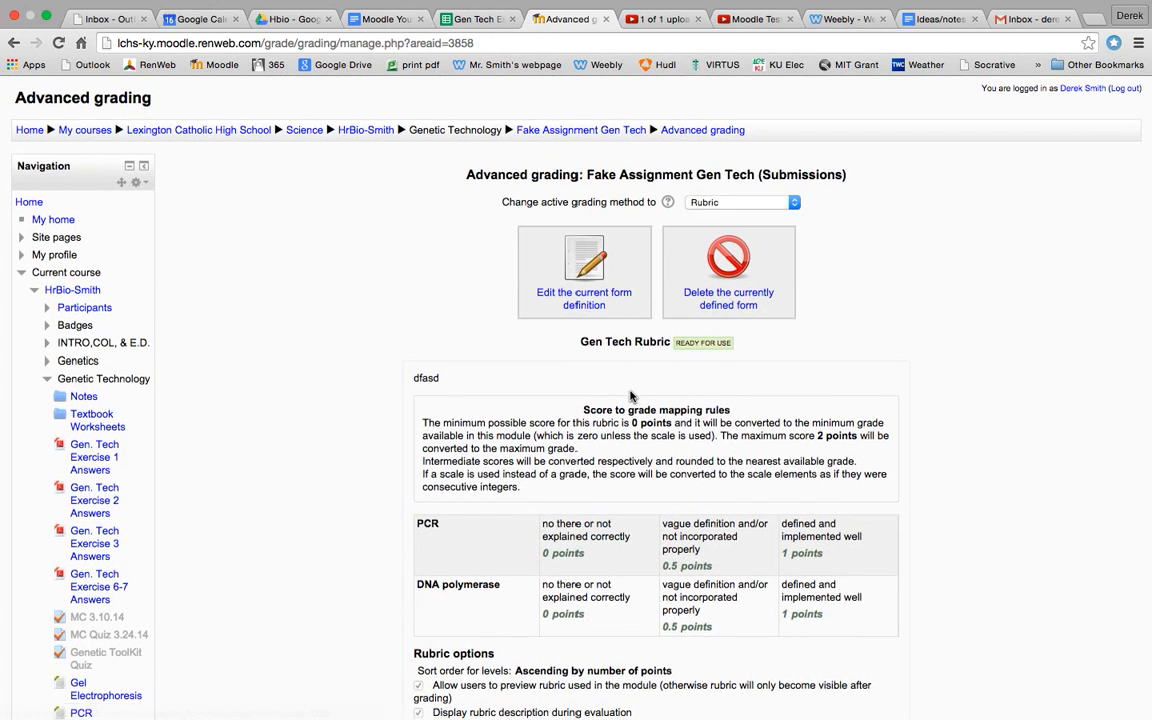
{"action": "scroll", "coordinate": [630, 396], "scroll_direction": "down", "scroll_amount": 1}
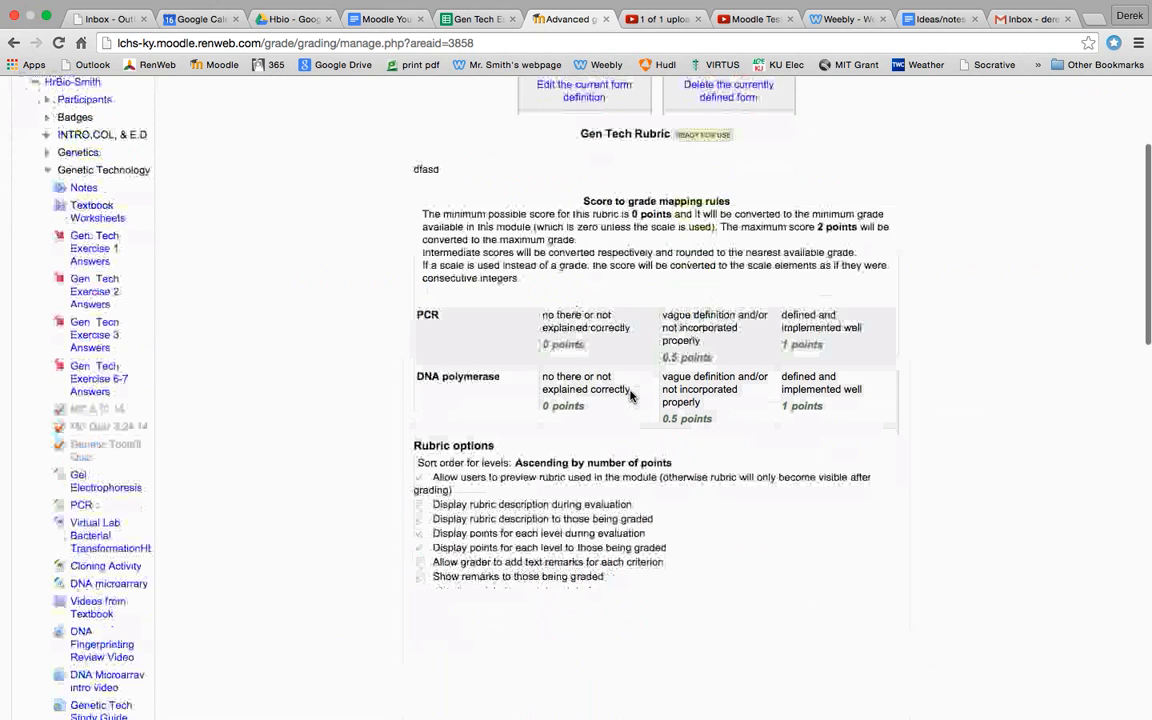
{"action": "scroll", "coordinate": [630, 396], "scroll_direction": "down", "scroll_amount": 10}
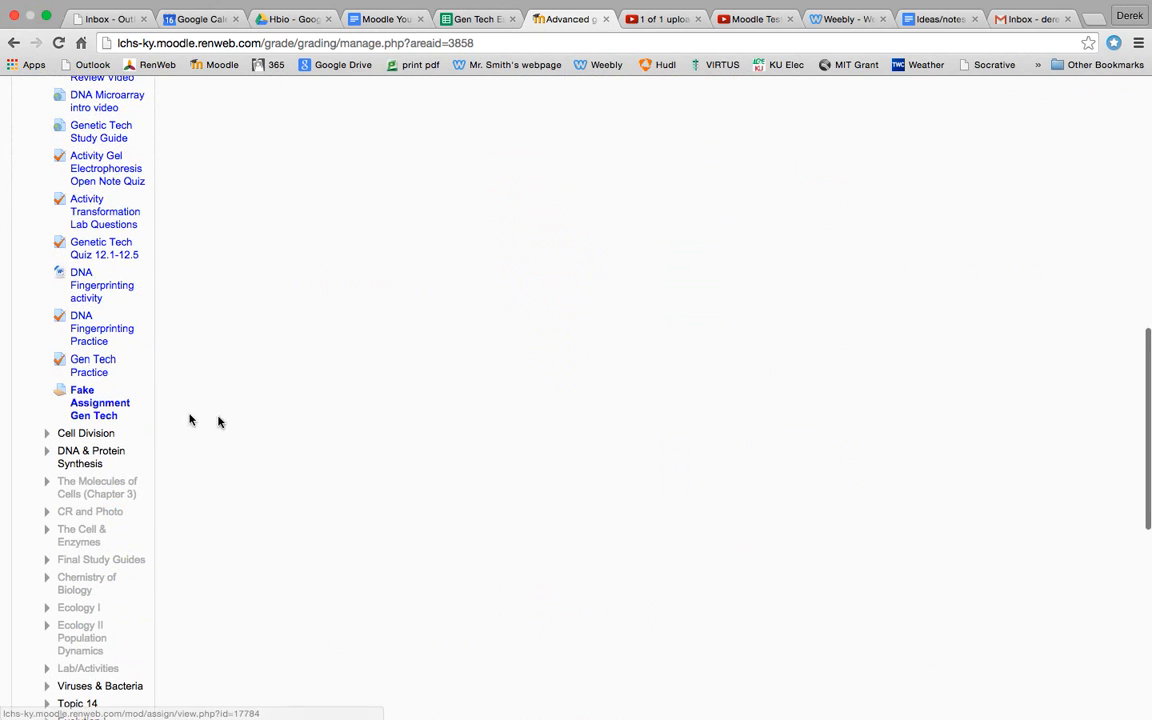
{"action": "scroll", "coordinate": [355, 350], "scroll_direction": "up", "scroll_amount": 10}
{"action": "scroll", "coordinate": [355, 350], "scroll_direction": "up", "scroll_amount": 3}
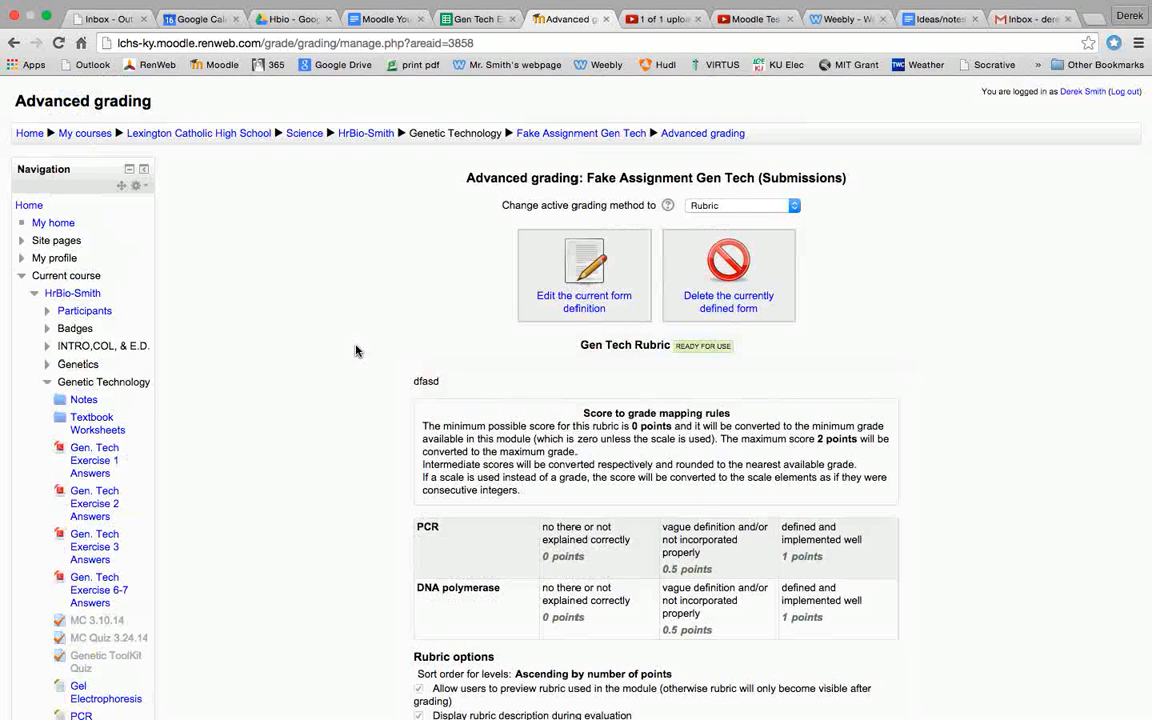
{"action": "scroll", "coordinate": [117, 655], "scroll_direction": "down", "scroll_amount": 3}
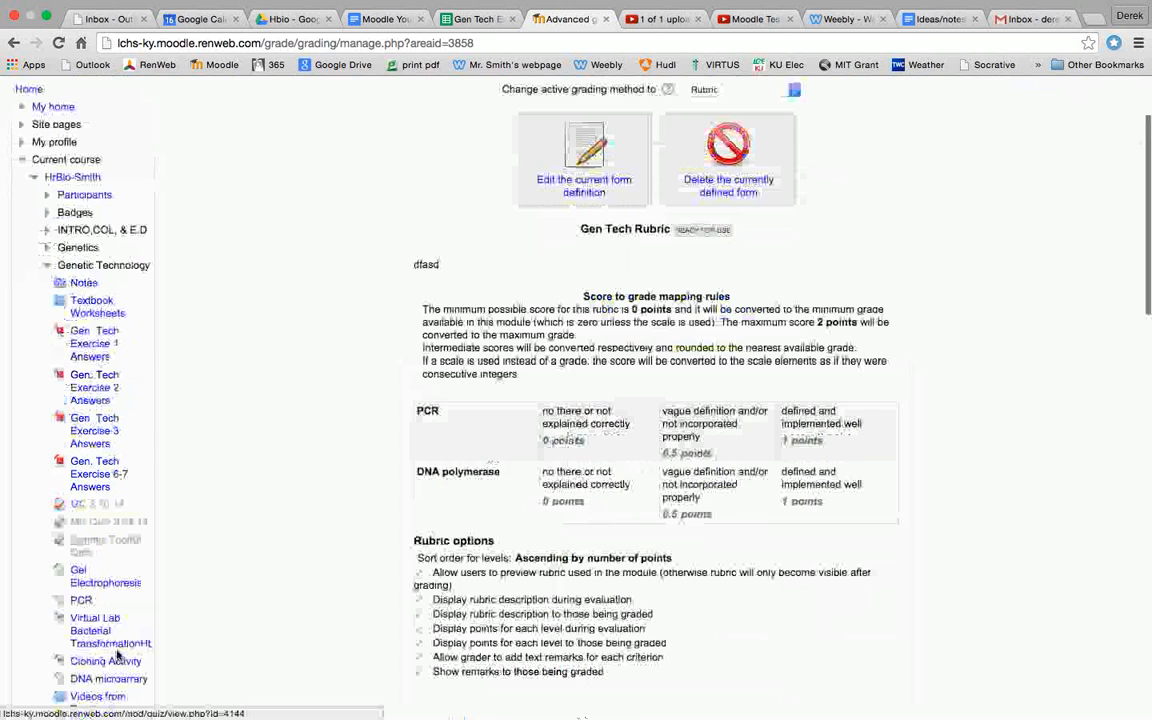
{"action": "scroll", "coordinate": [117, 655], "scroll_direction": "down", "scroll_amount": 6}
{"action": "scroll", "coordinate": [117, 655], "scroll_direction": "down", "scroll_amount": 5}
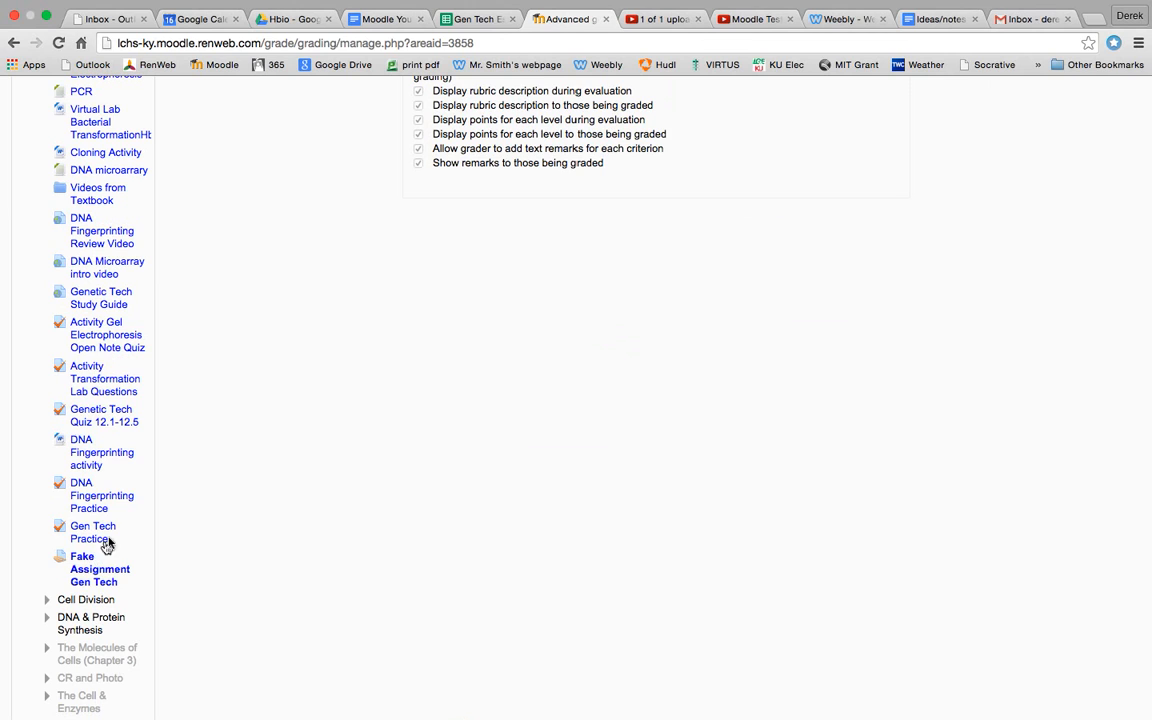
{"action": "mouse_move", "coordinate": [2, 205]}
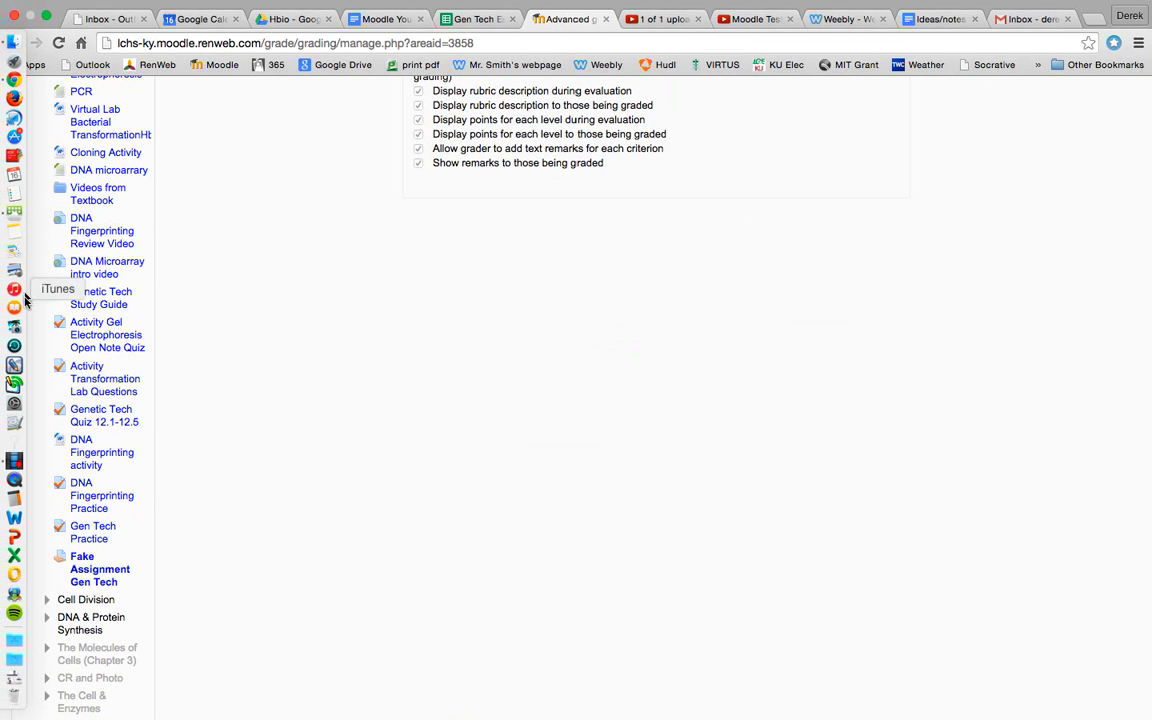